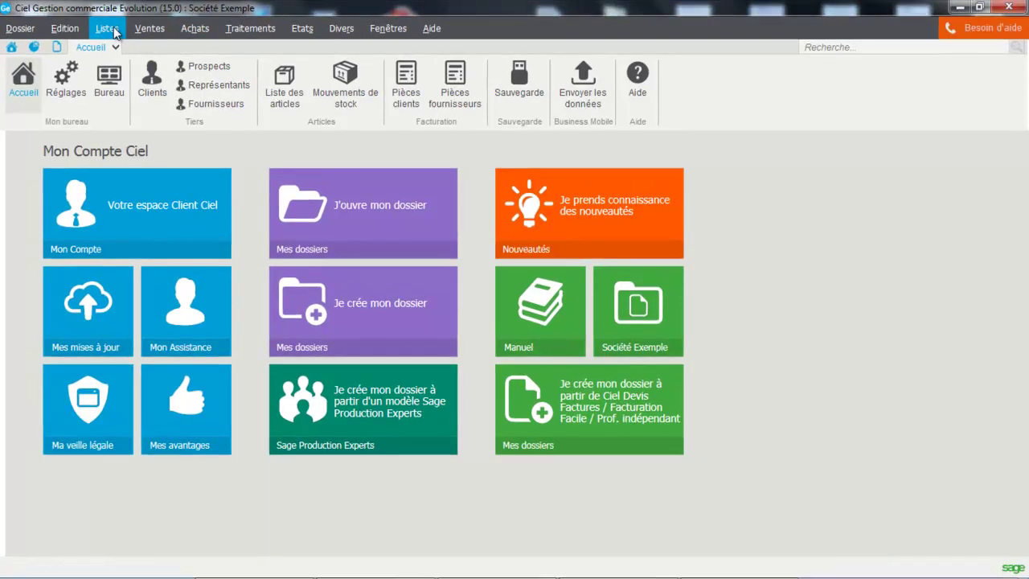
Step: Review the tariff names defined in the Libellés tarifs list under Autres listes, and close both lists
left_click(115, 32)
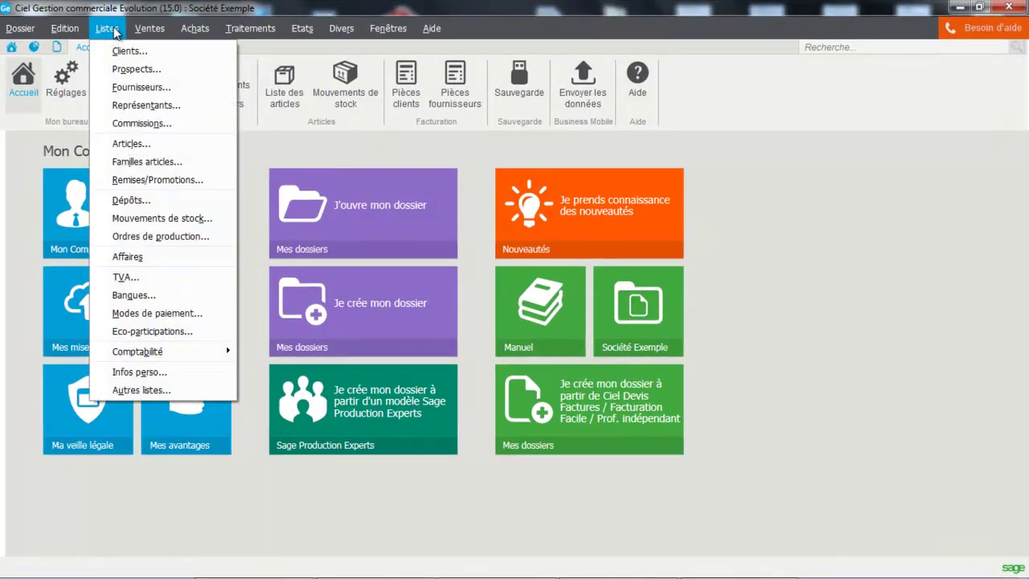
left_click(135, 392)
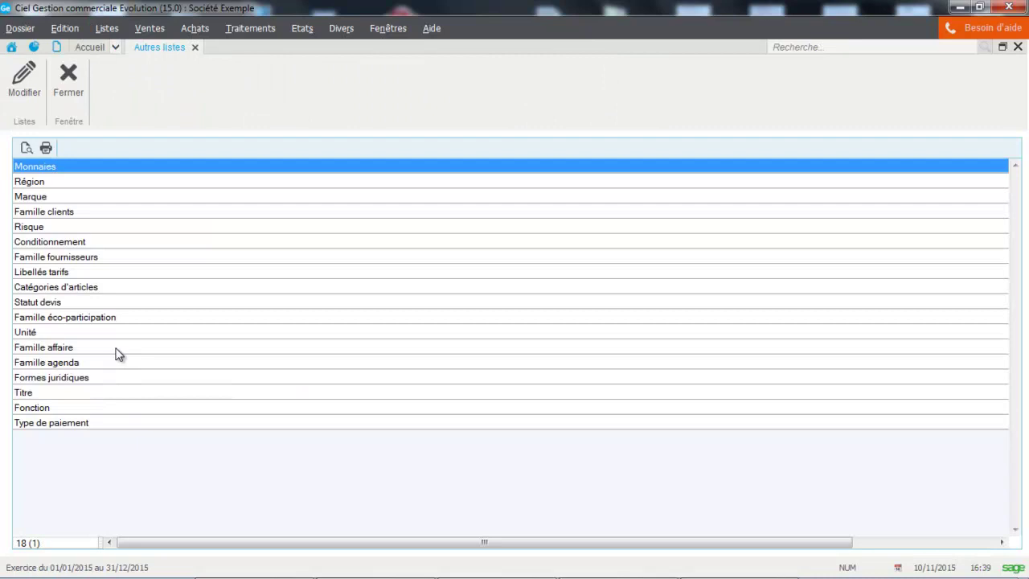
double_click(94, 274)
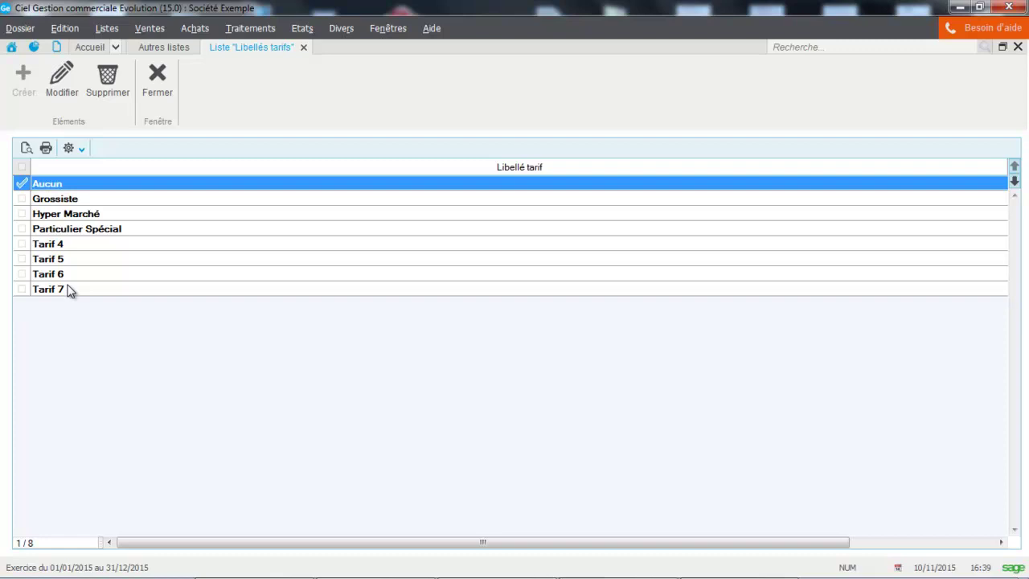
left_click(160, 86)
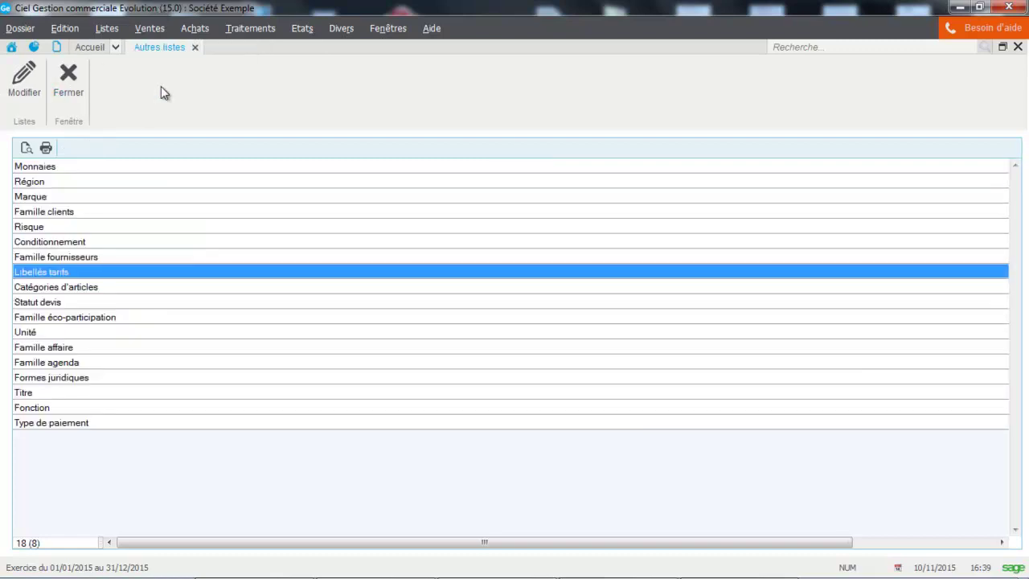
left_click(83, 91)
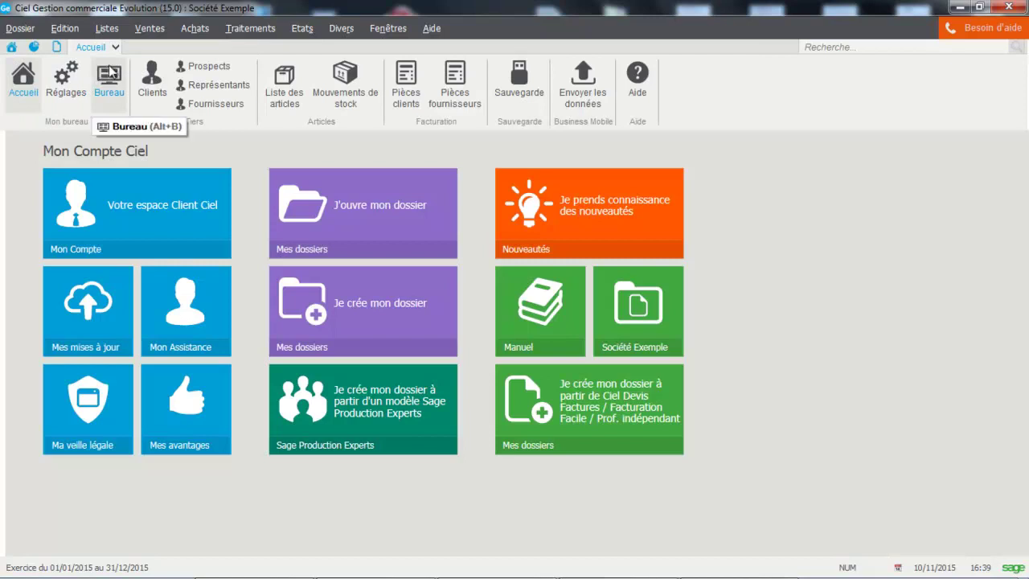
Step: Open article ART0001 Pack Complet Mini Pc and put its price grid in Modification mode, with prices entered as Montant
left_click(280, 78)
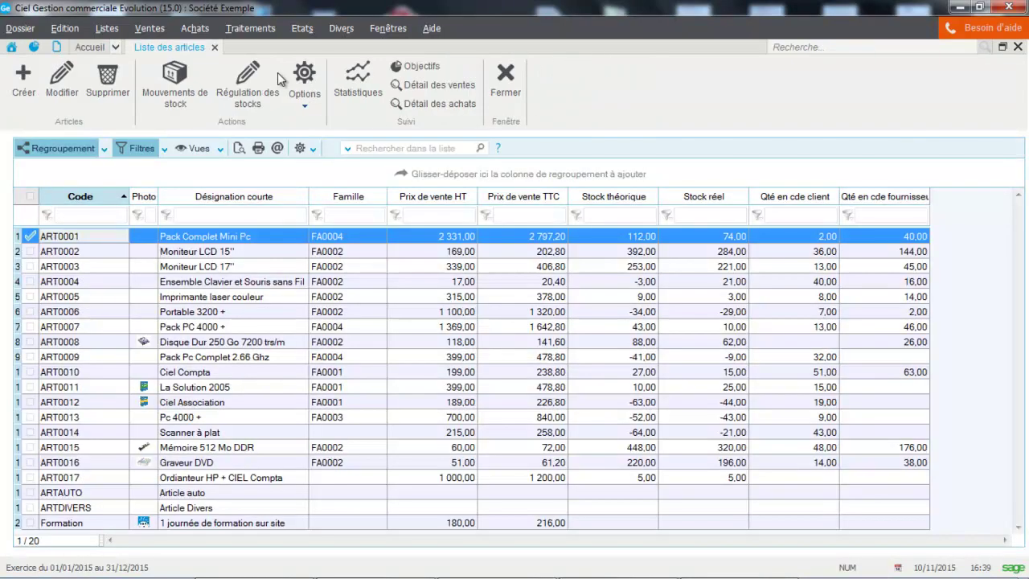
left_click(215, 241)
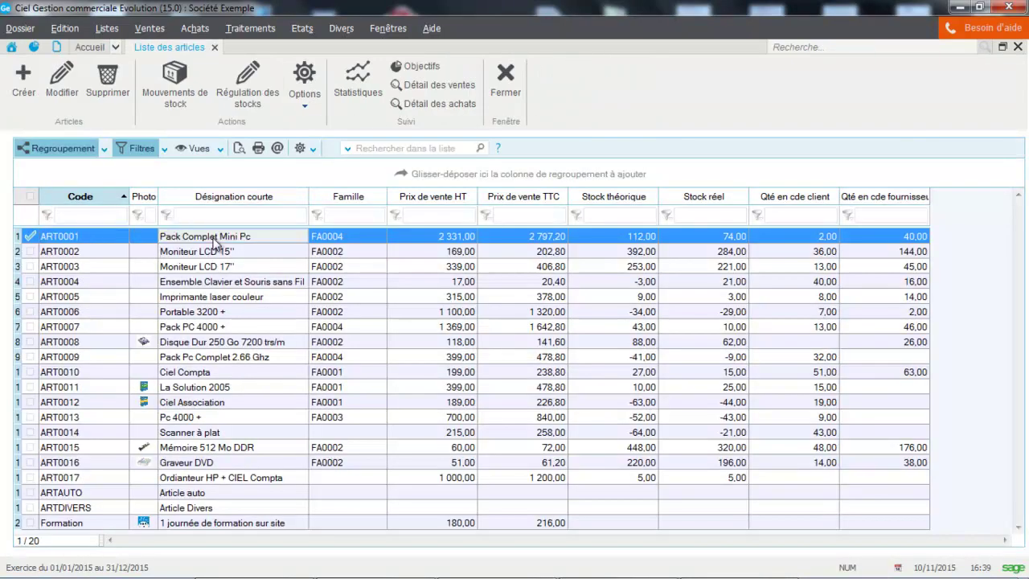
double_click(214, 241)
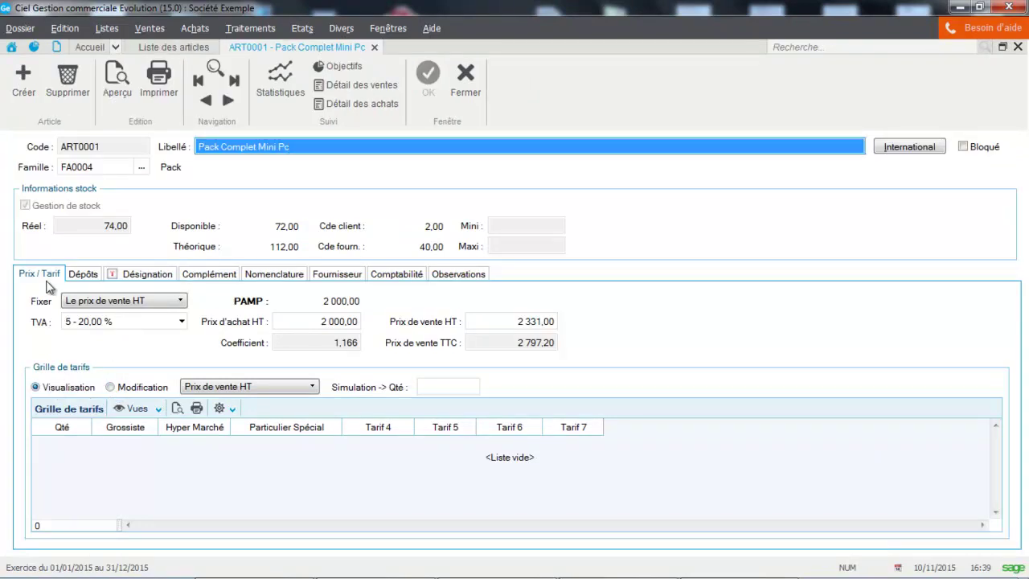
left_click(125, 388)
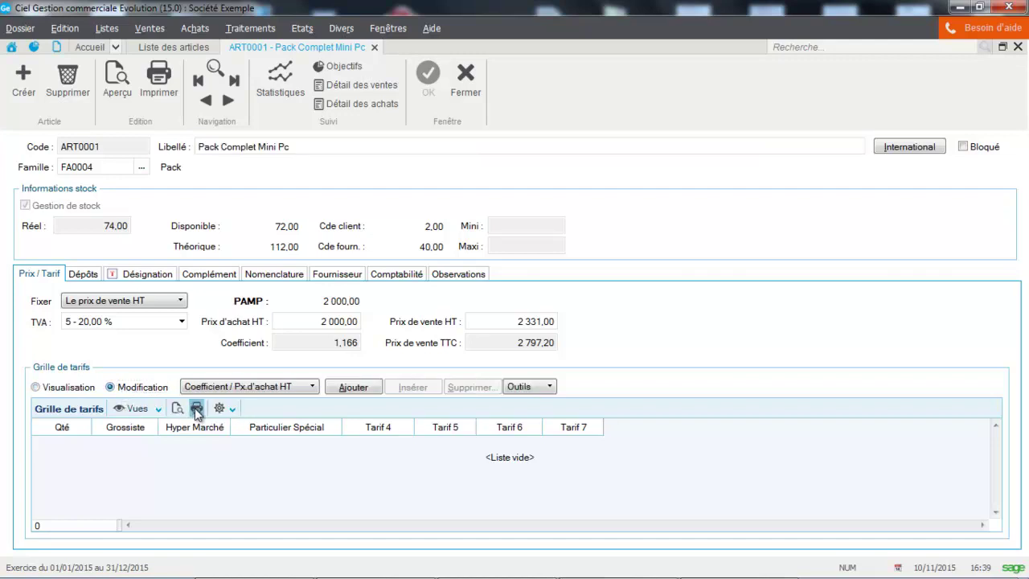
left_click(230, 388)
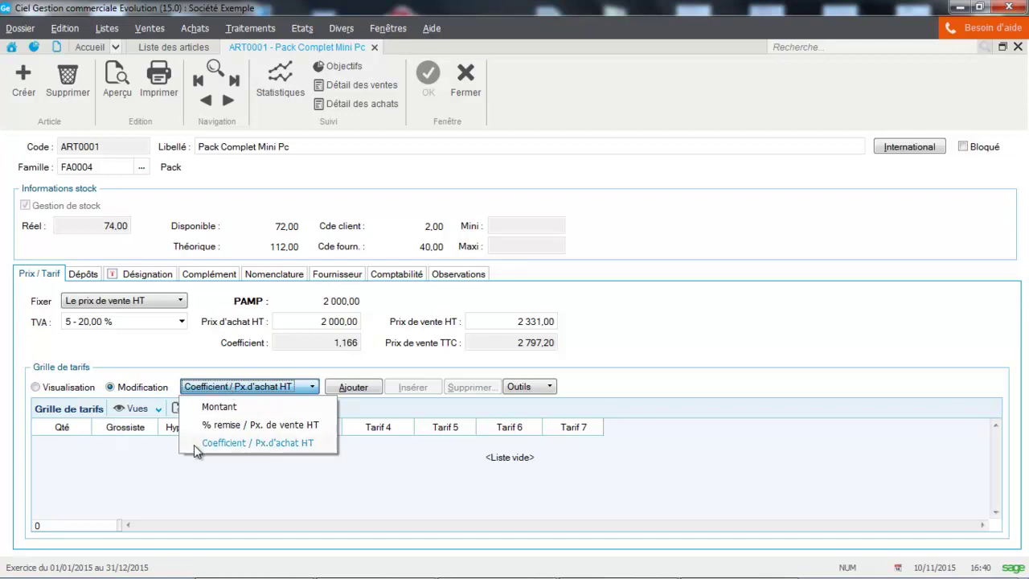
left_click(221, 407)
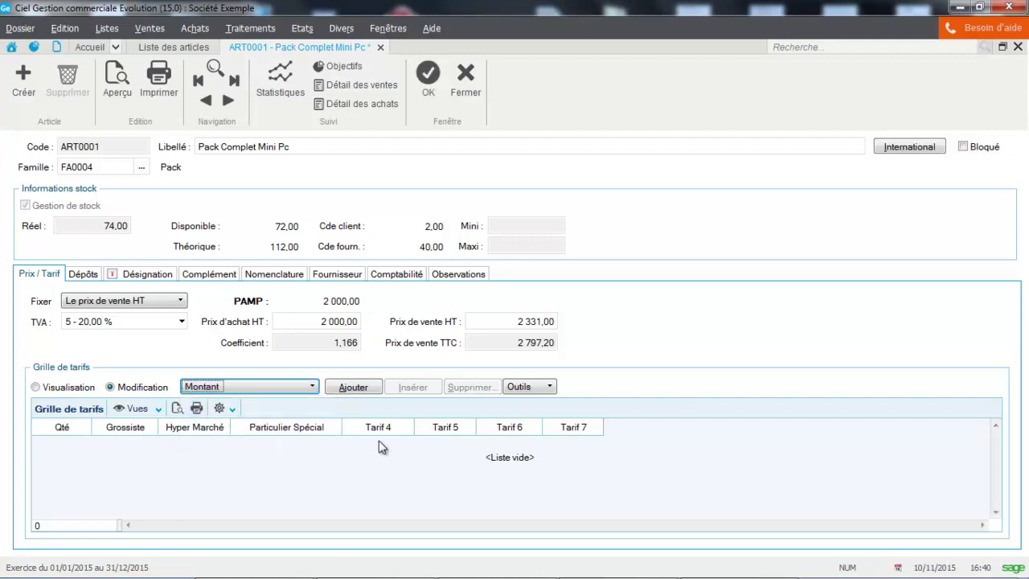
Step: Add a row to the article's price grid and set its quantity to 1
left_click(353, 387)
left_click(71, 448)
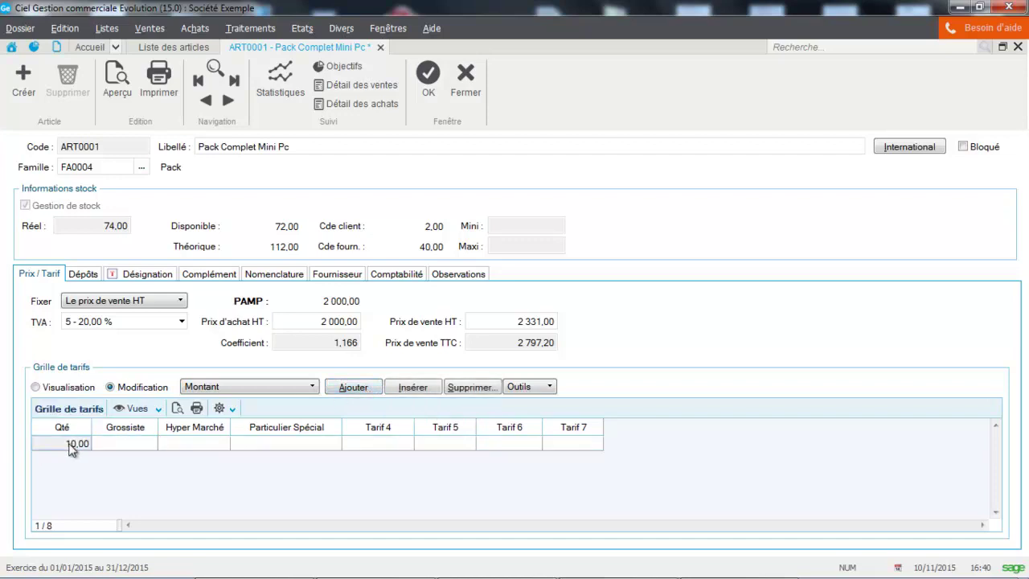
left_click(69, 444)
left_click_drag(70, 444, 116, 450)
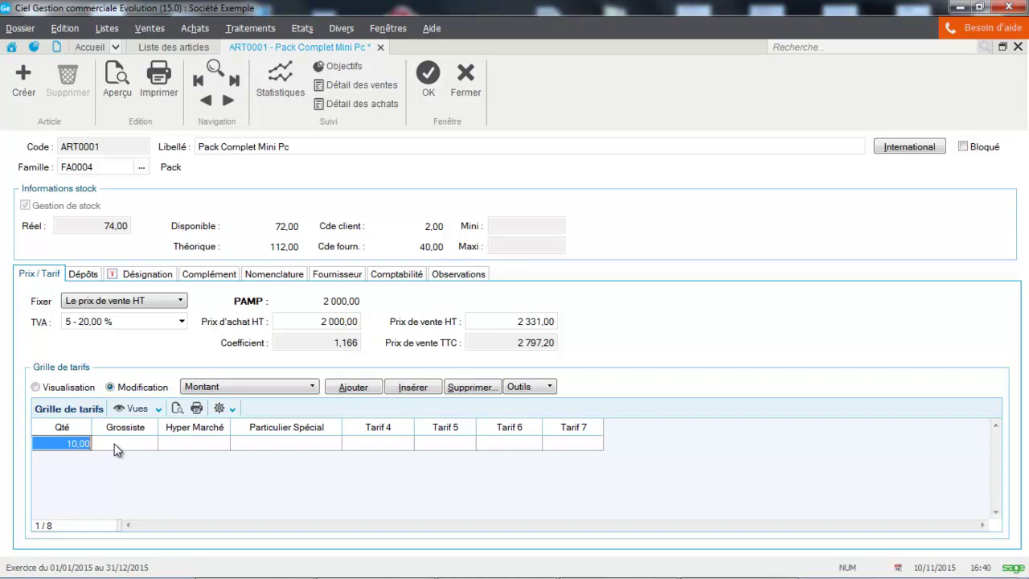
key("Caps_Lock")
type("1")
key("Tab")
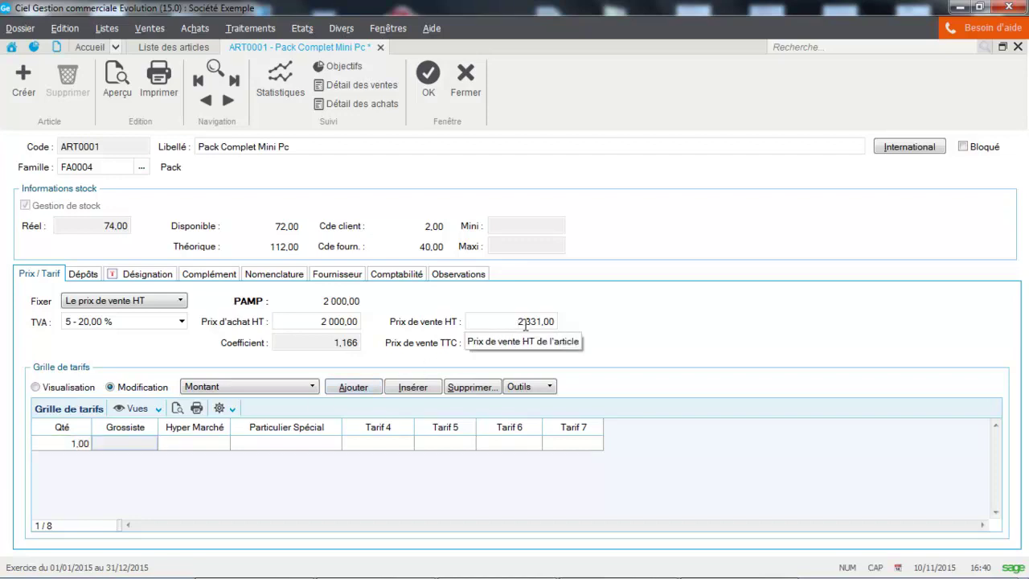
Step: Enter prices of 2000 for Grossiste, 2100 for Hyper Marché and 2200 for Particulier Spécial, and save the article and close the article list
left_click(114, 442)
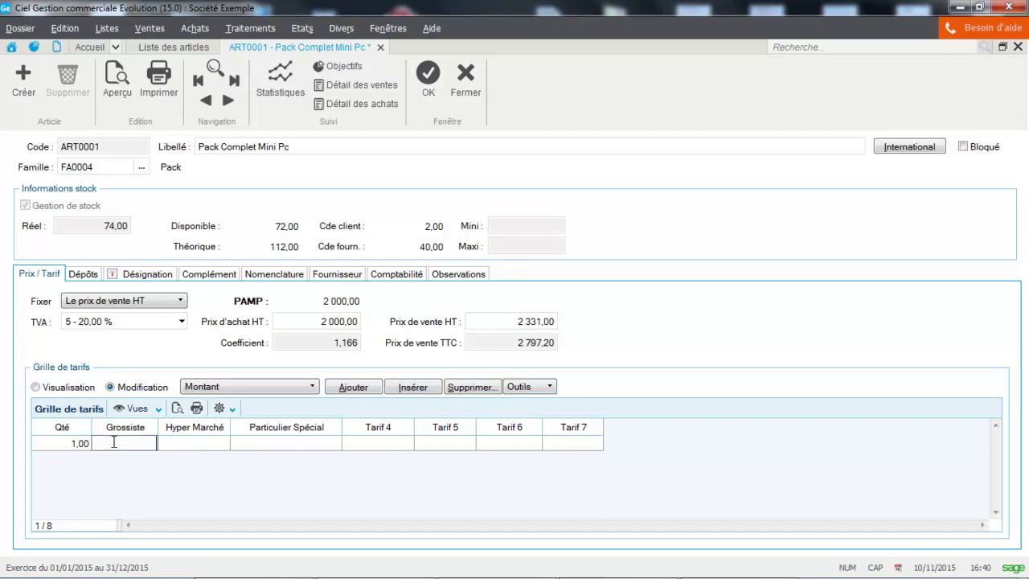
type("2000")
key("Tab")
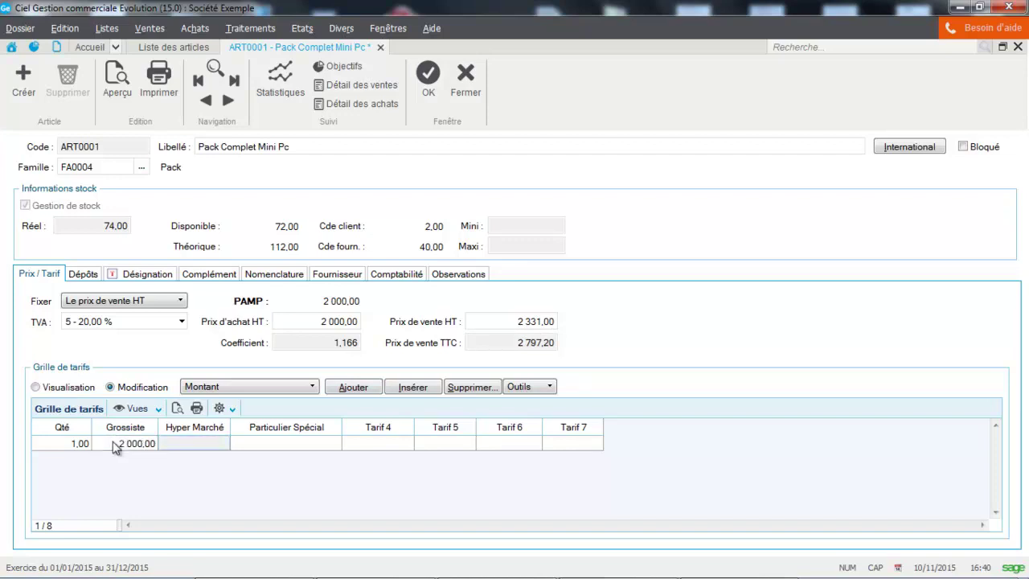
type("2 100")
key("Tab")
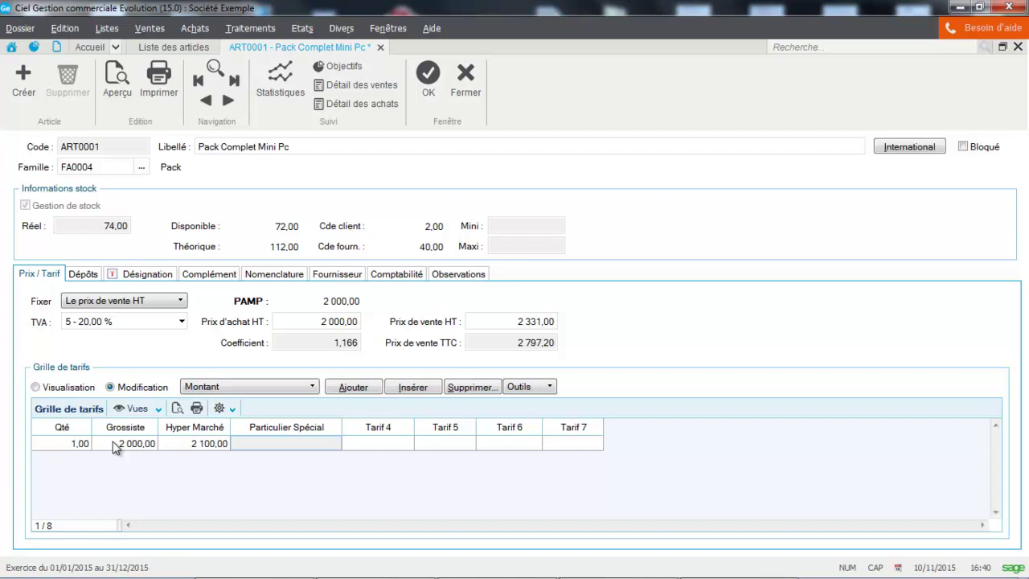
type("2 2")
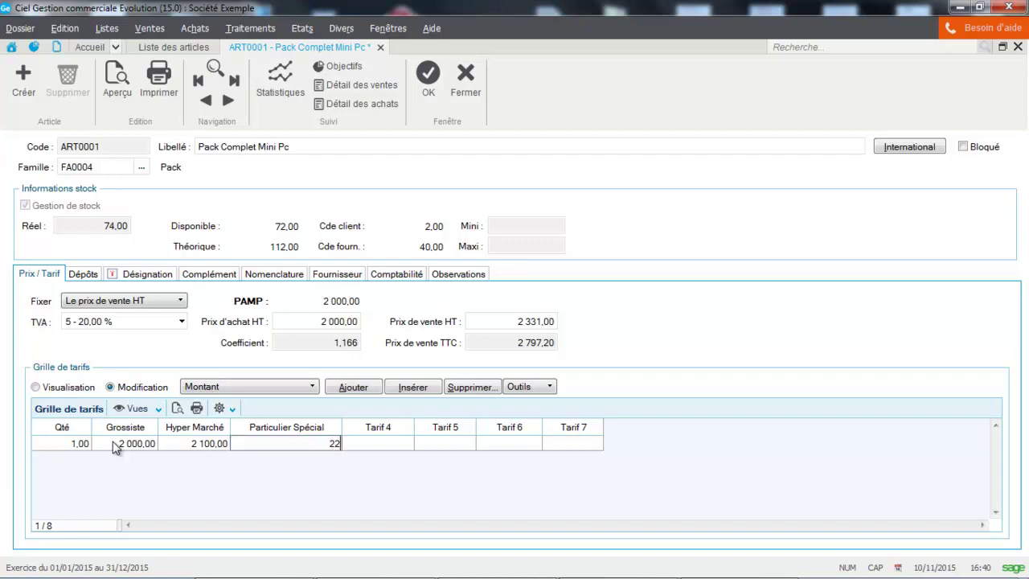
type("00")
key("Tab")
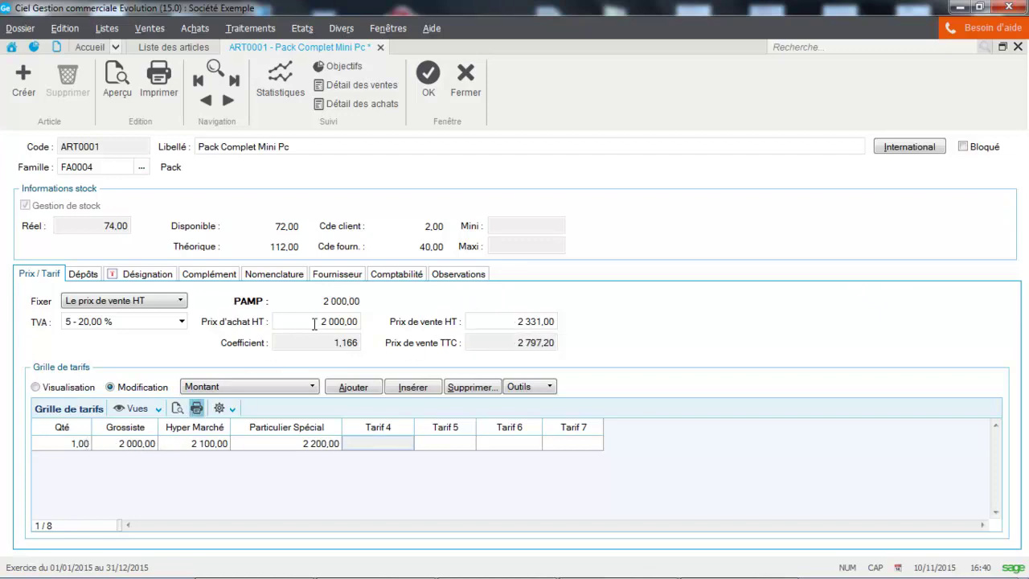
left_click(428, 77)
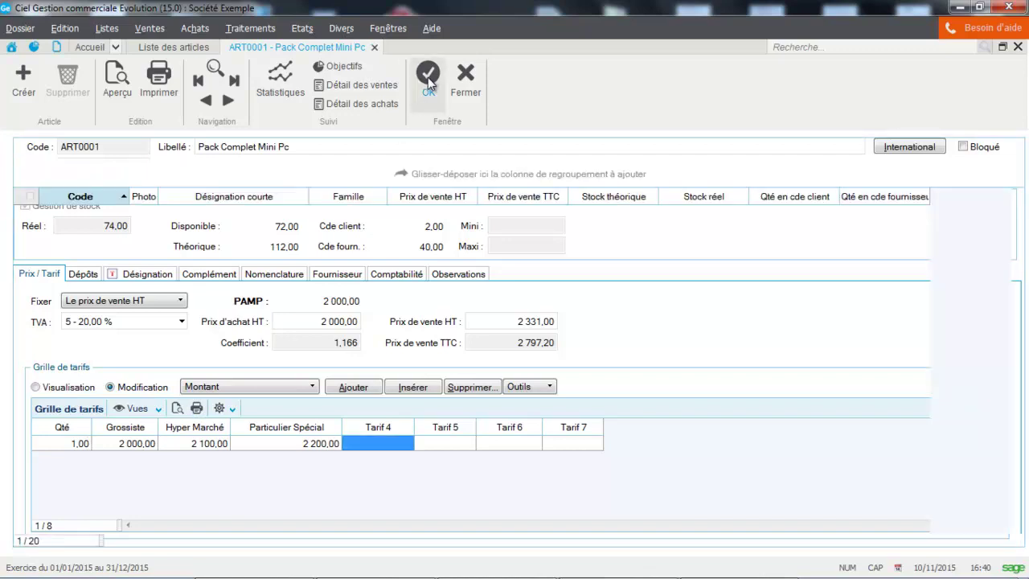
left_click(506, 78)
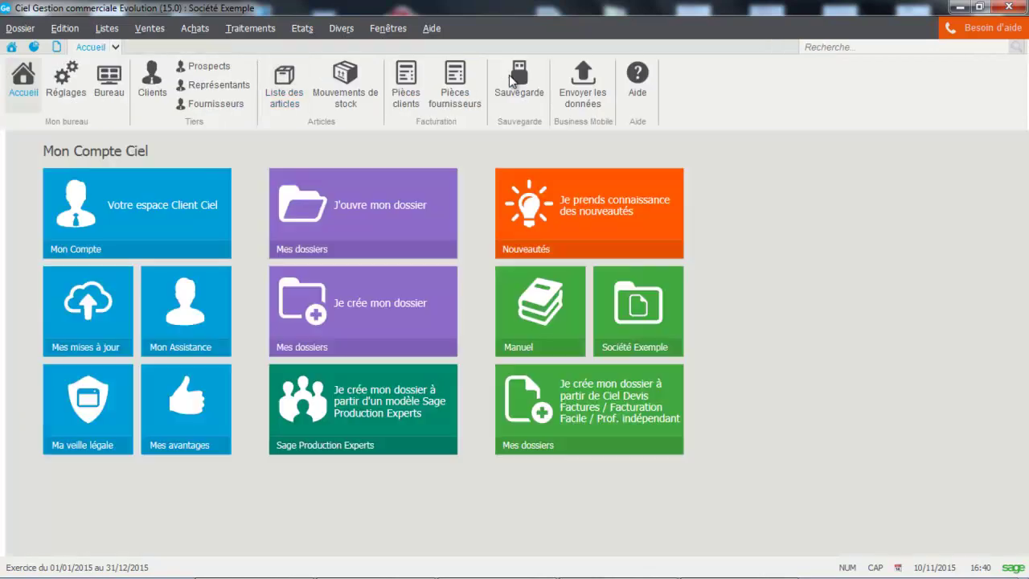
Step: Assign the Grossiste tariff code to client DEVELOGICIEL, save the client record and close the client list
left_click(152, 88)
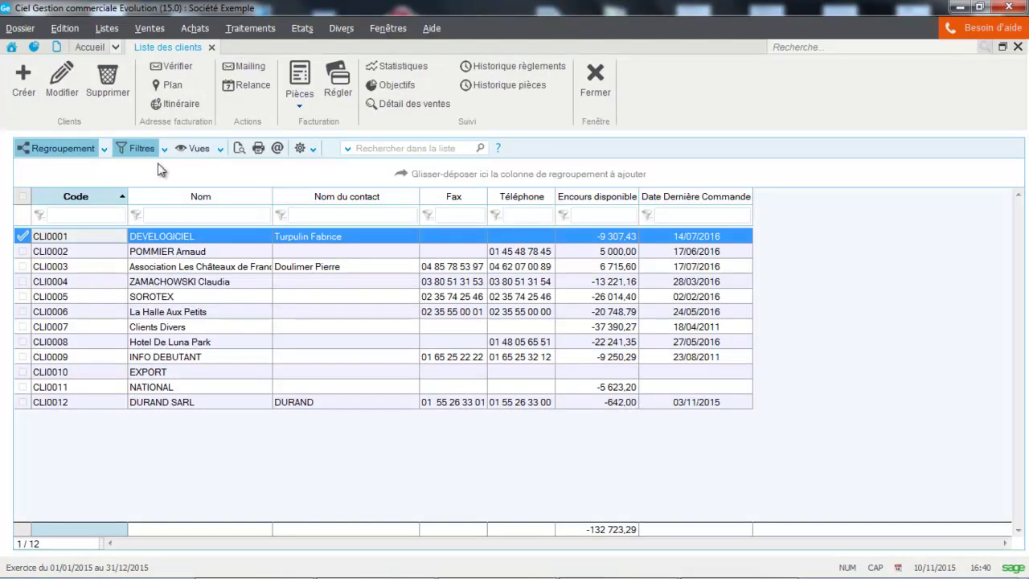
double_click(161, 240)
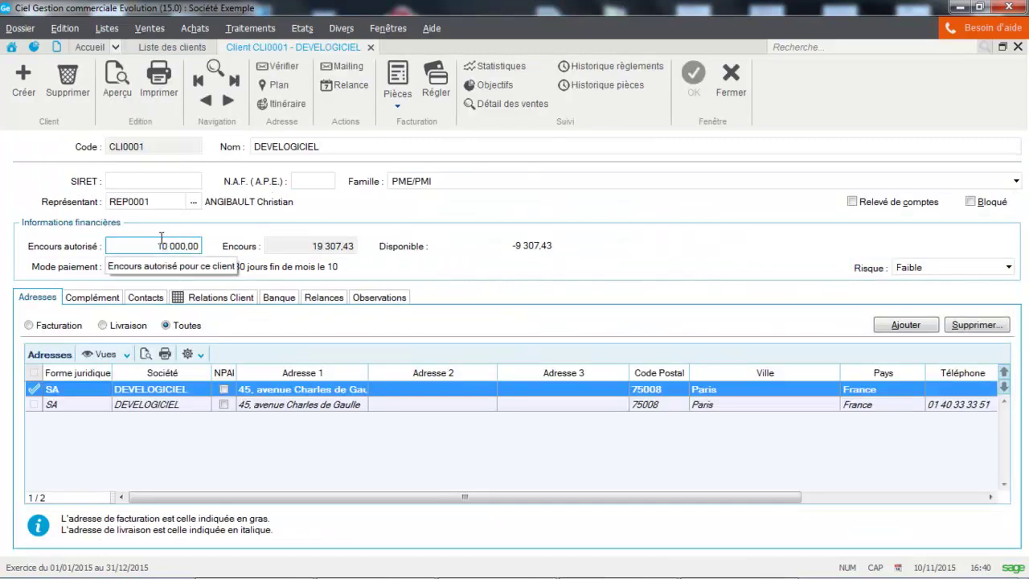
left_click(92, 298)
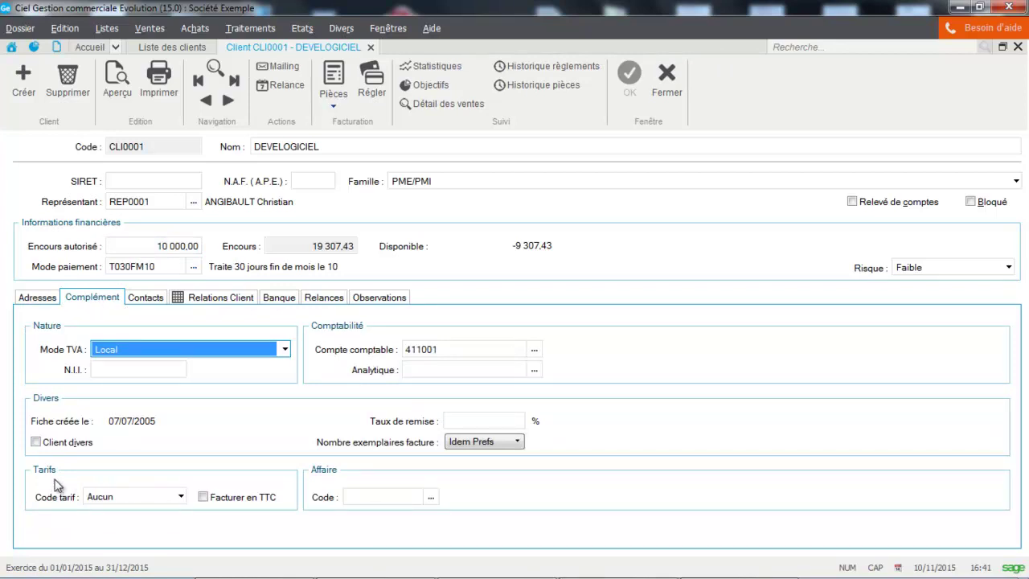
left_click(181, 496)
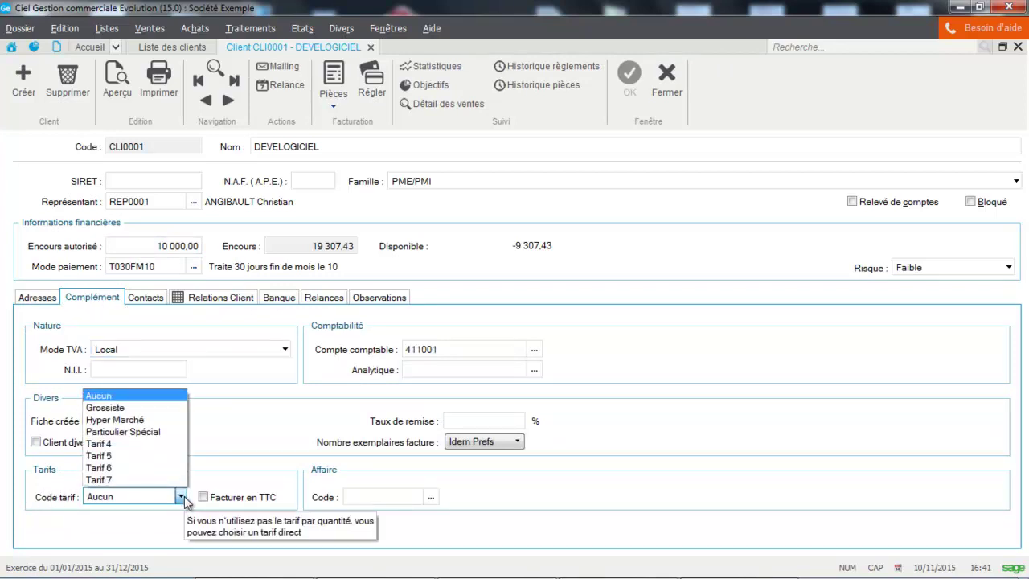
left_click(156, 408)
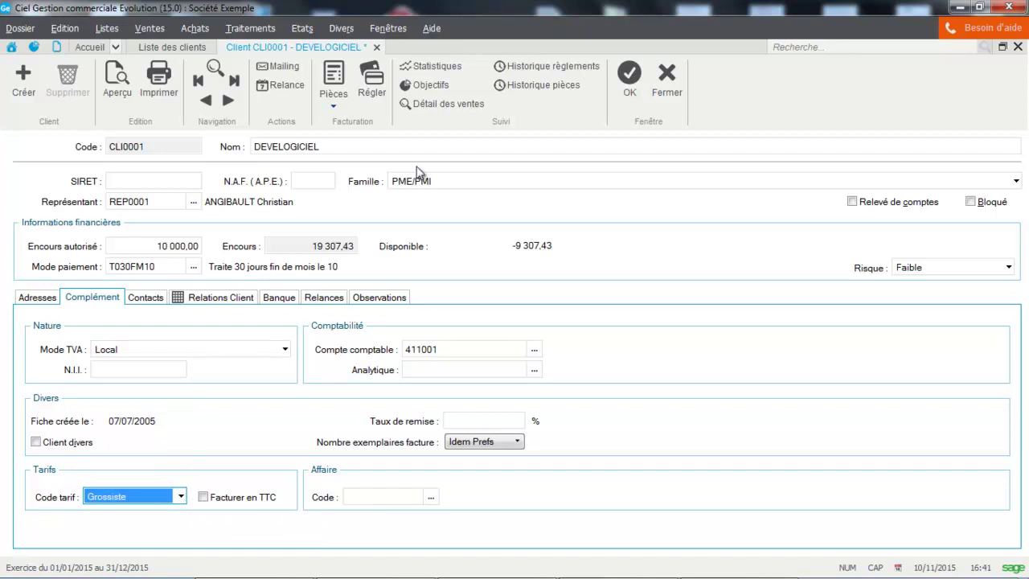
left_click(631, 80)
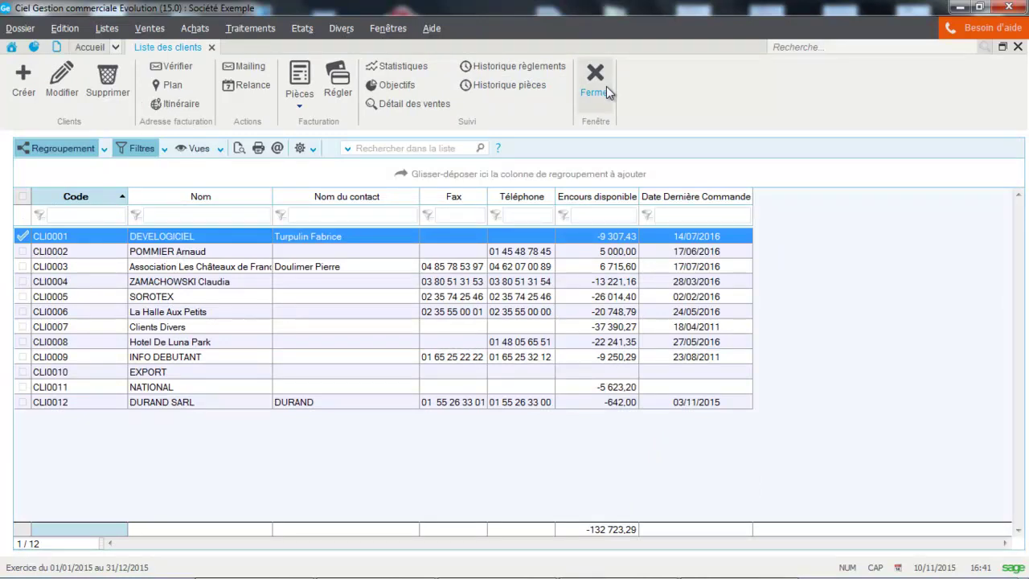
left_click(607, 86)
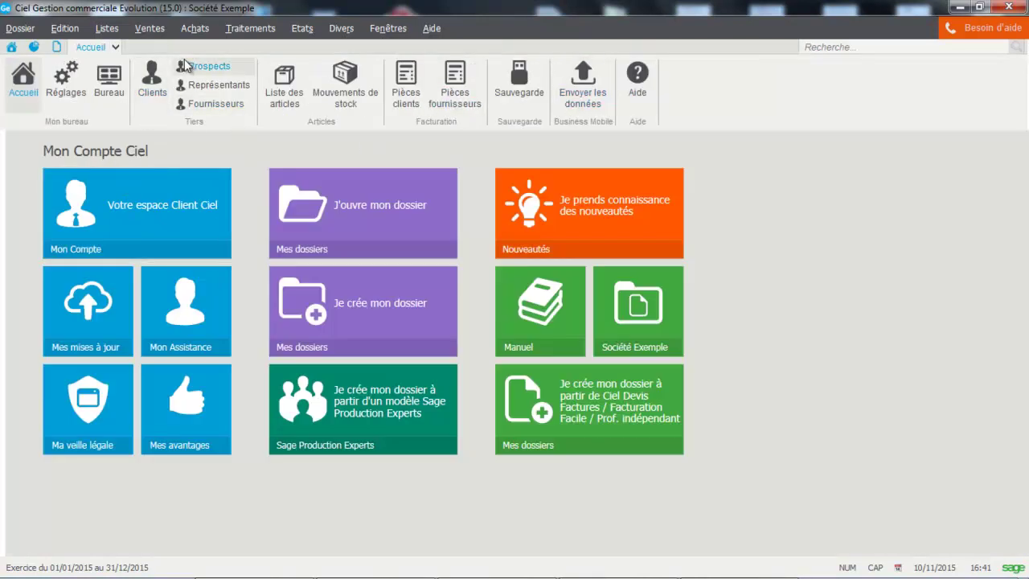
Step: Create a new sales quote (devis) for client DEVELOGICIEL
left_click(146, 29)
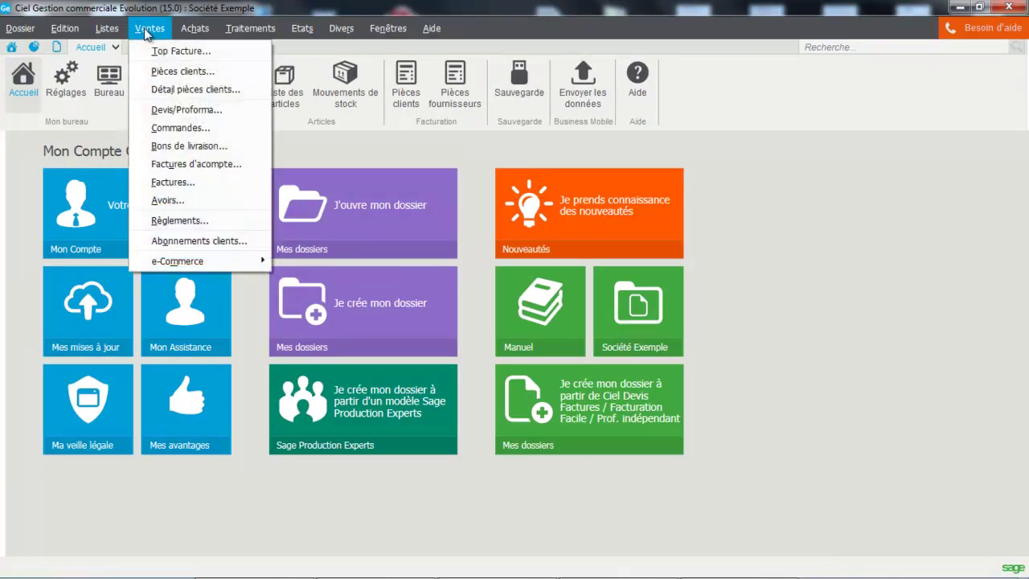
left_click(150, 111)
left_click(21, 90)
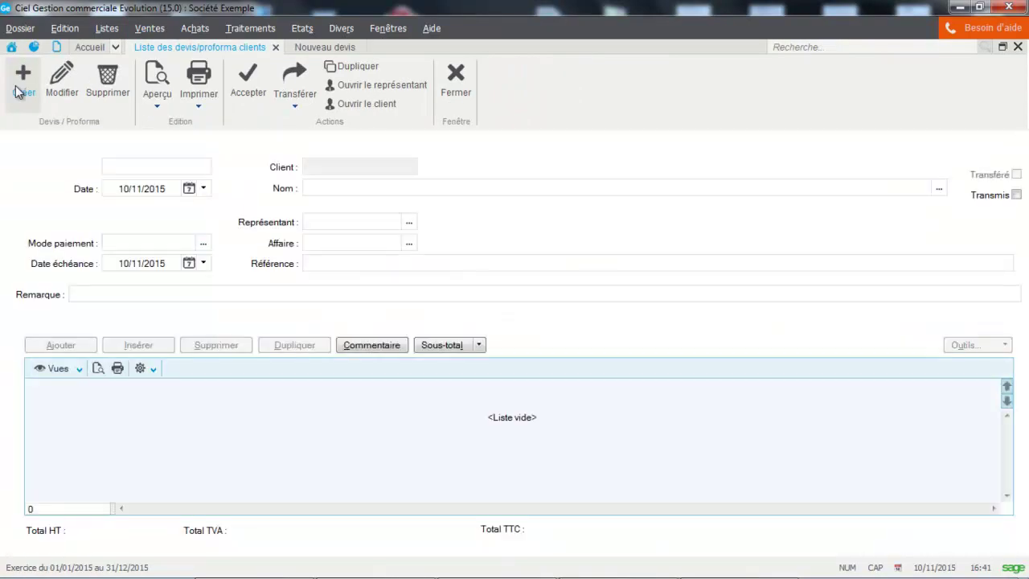
left_click(333, 188)
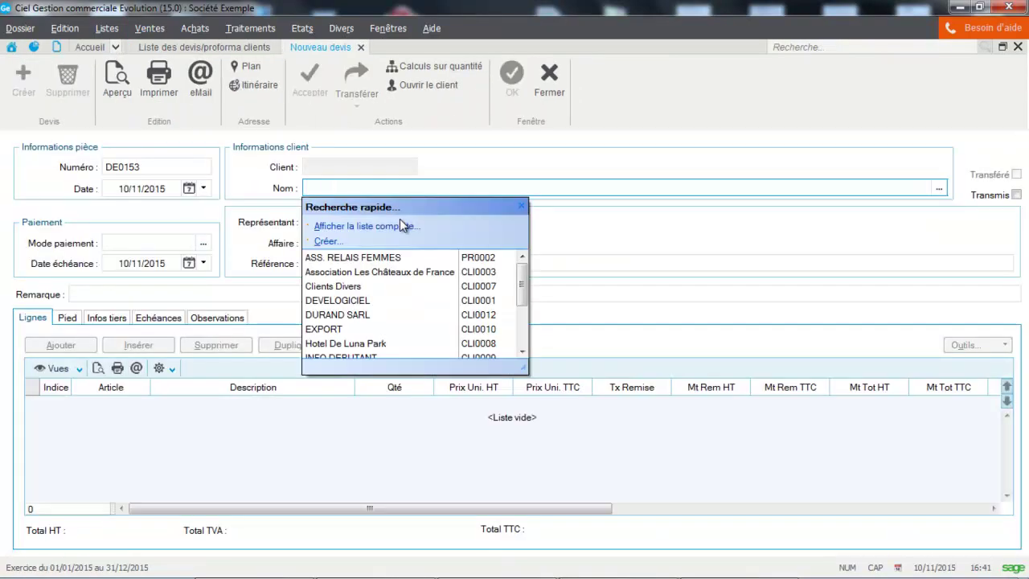
left_click(345, 306)
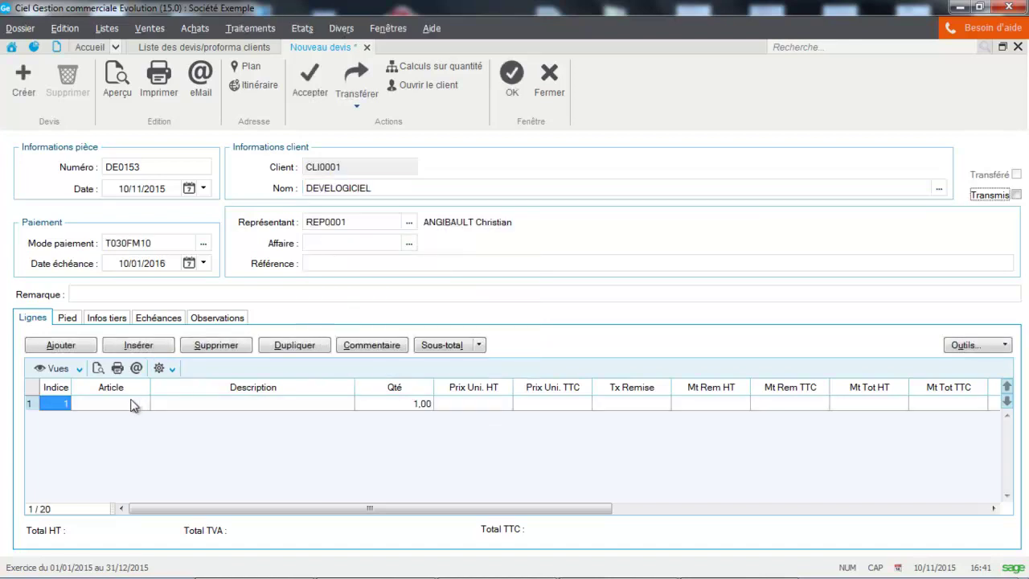
Step: Add article ART0001 Pack Complet Mini Pc to the quote's first line and save the quote
left_click(133, 404)
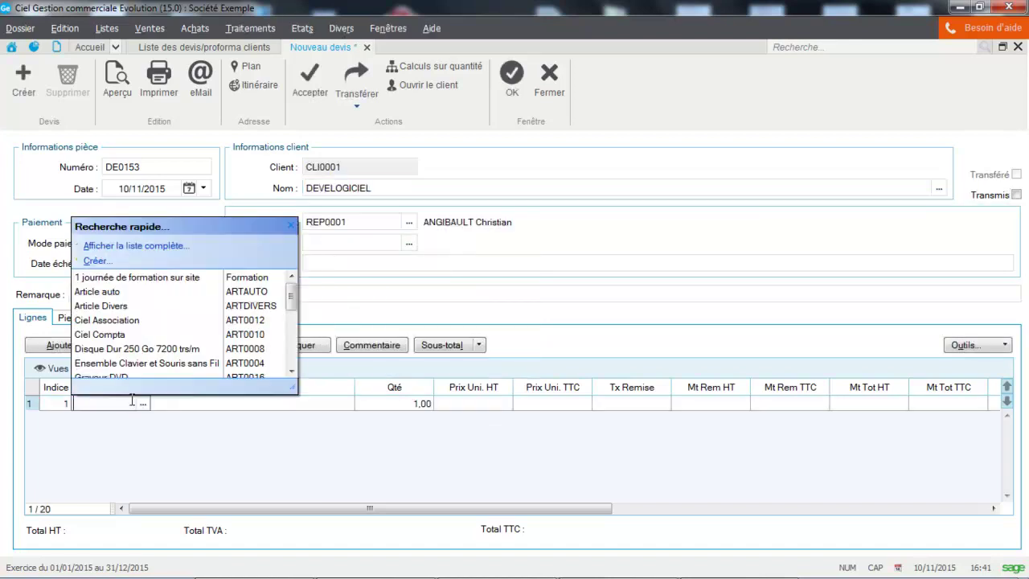
left_click(139, 287)
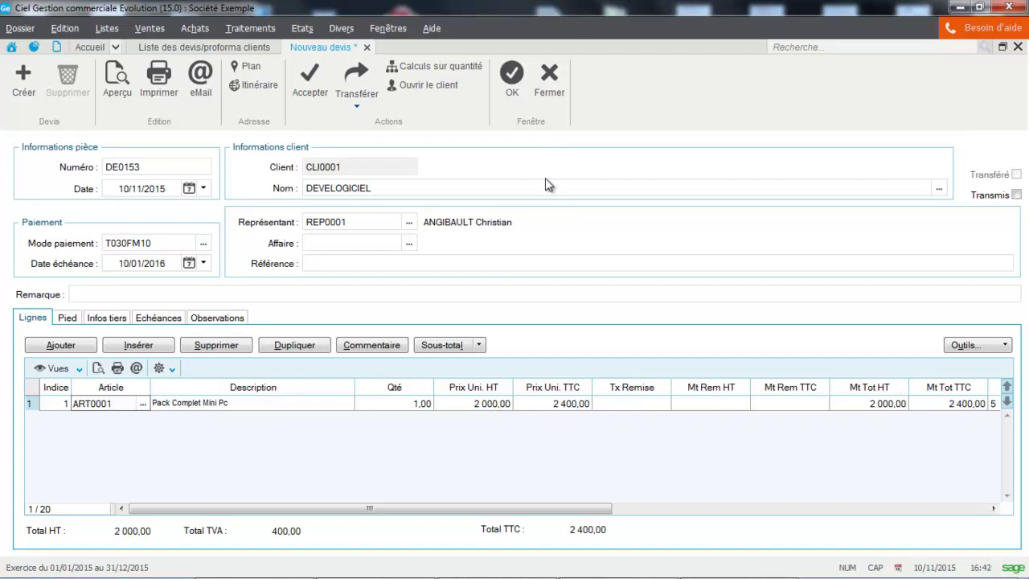
left_click(512, 76)
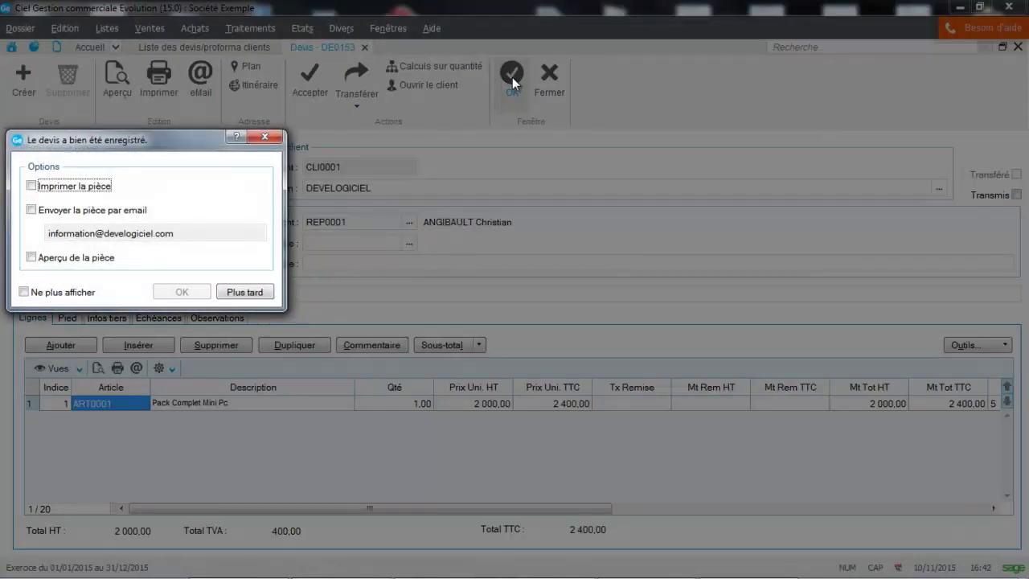
Step: Postpone the saved quote's print and email options, and open the Remise de 5,00 % promotion for editing
left_click(257, 291)
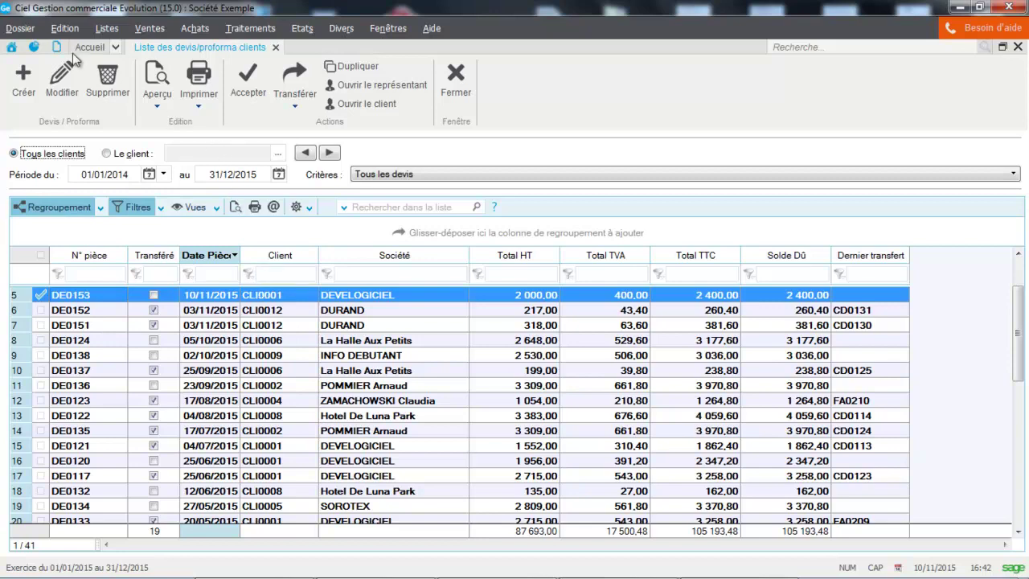
left_click(109, 30)
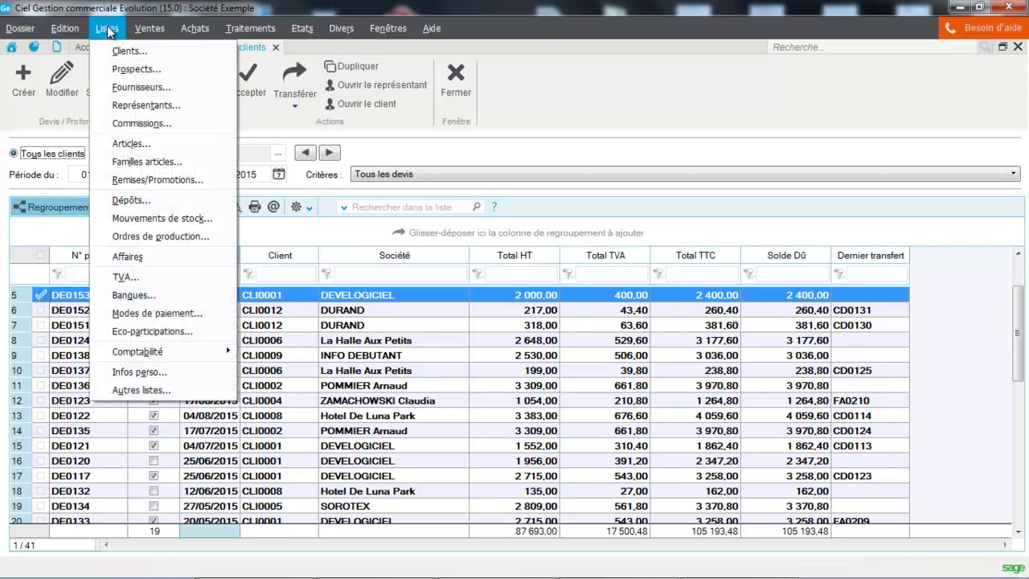
left_click(121, 180)
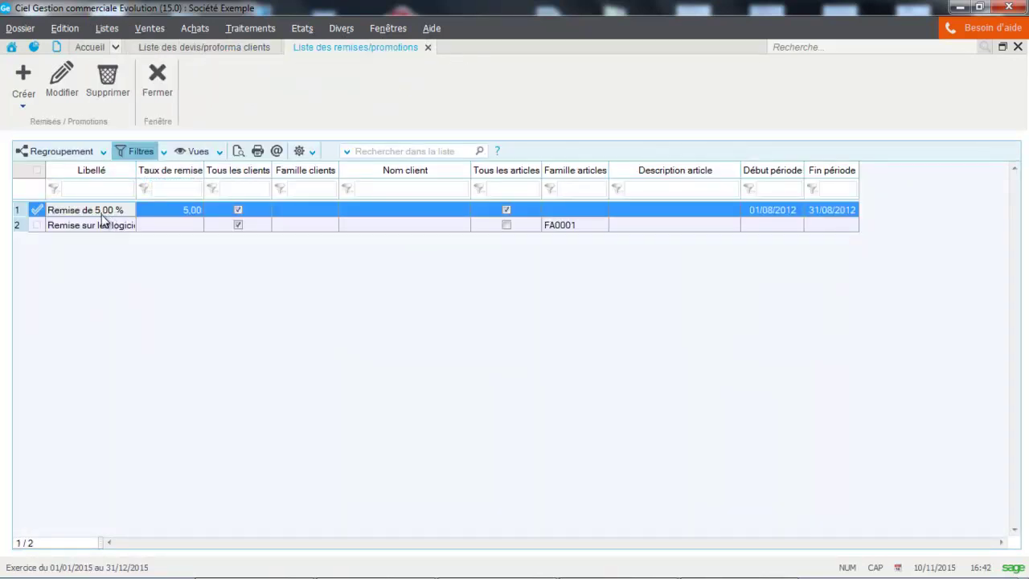
left_click(57, 95)
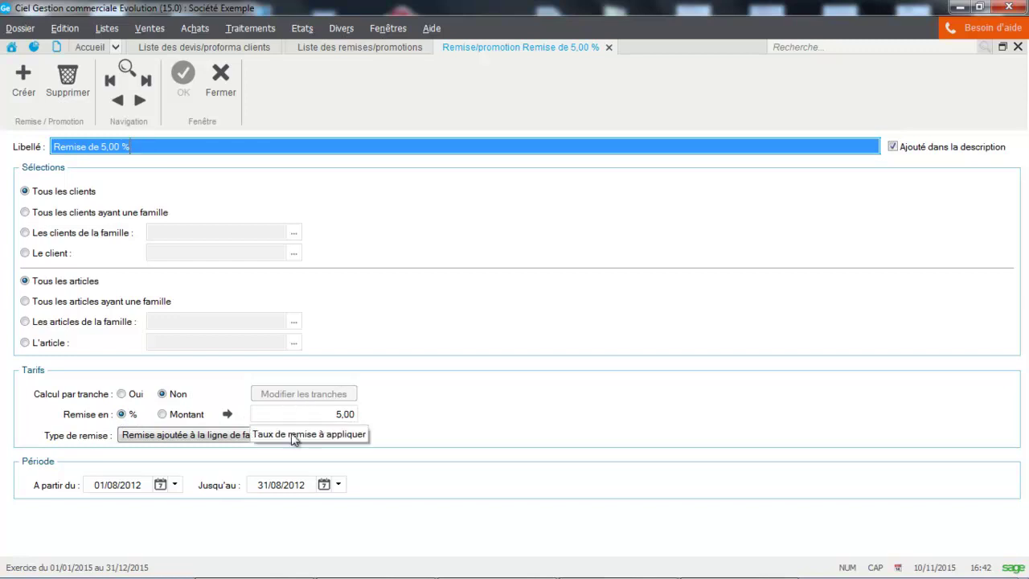
Step: Check which discount types are available for the Remise de 5,00 % promotion
left_click(178, 437)
left_click(178, 440)
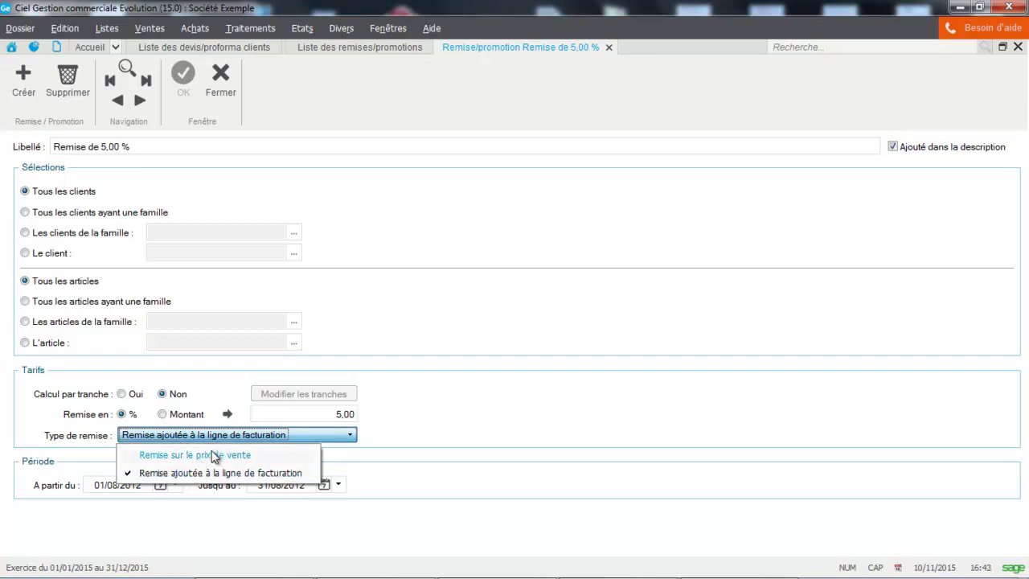
left_click(433, 328)
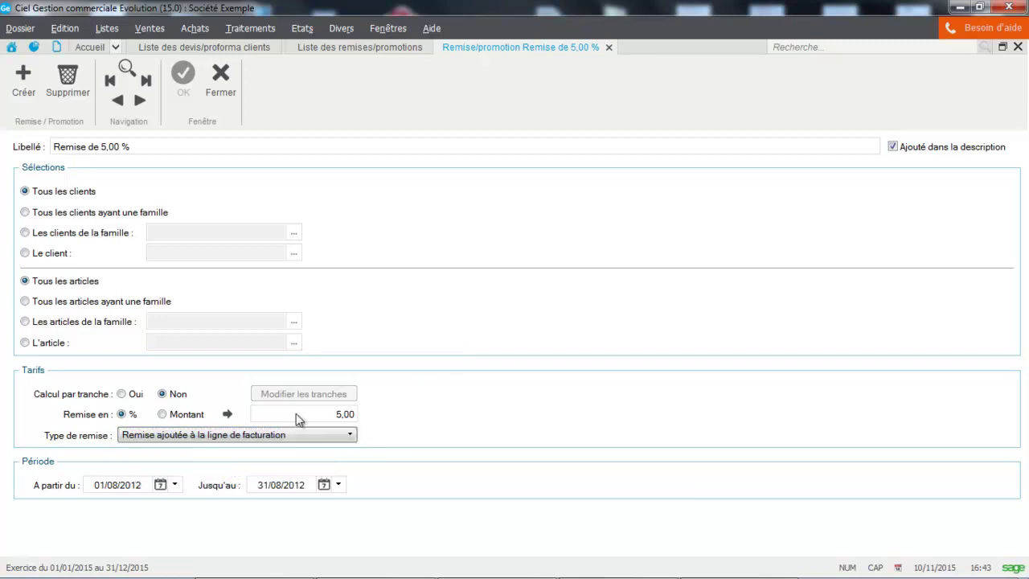
Step: Clear the start and end dates of the Remise de 5,00 % promotion and save it
left_click(143, 483)
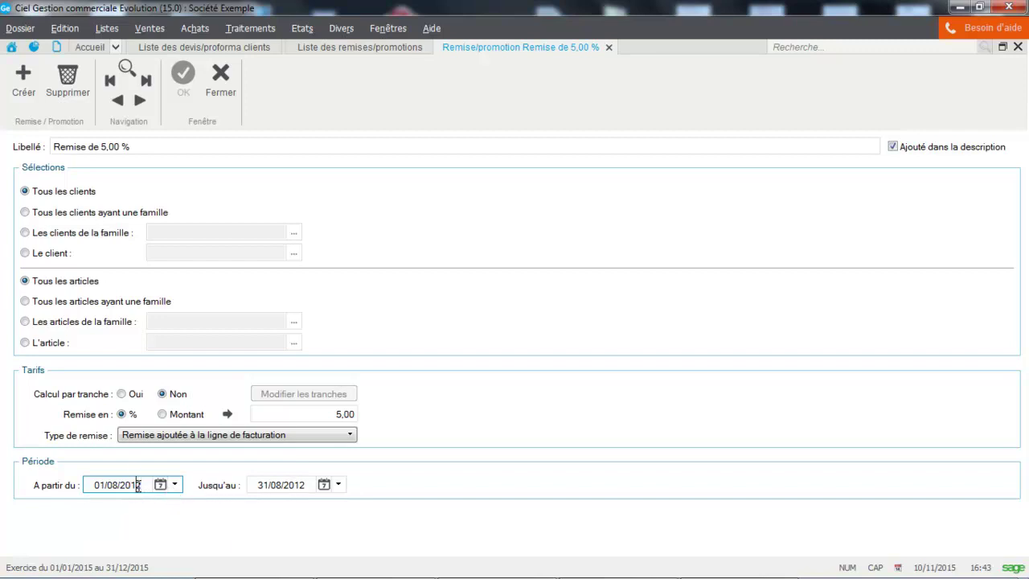
left_click_drag(132, 488, 0, 486)
key("Delete")
key("Delete")
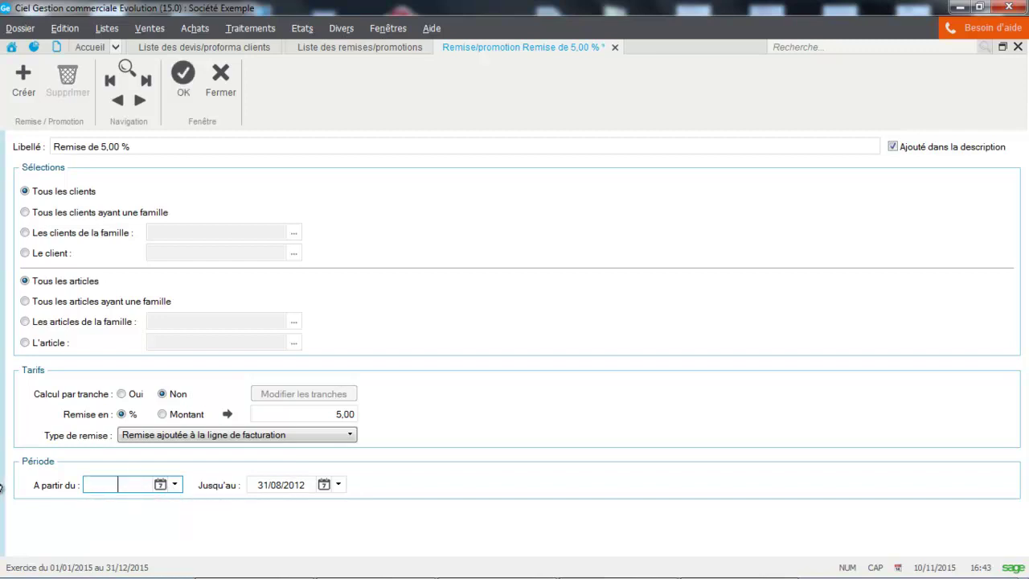
left_click_drag(309, 483, 176, 485)
key("Delete")
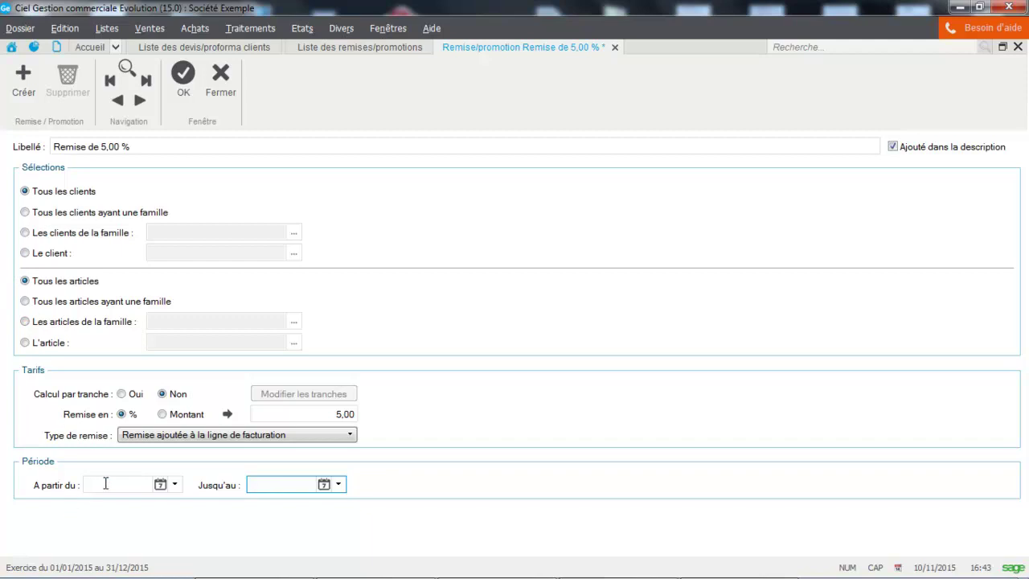
left_click(183, 85)
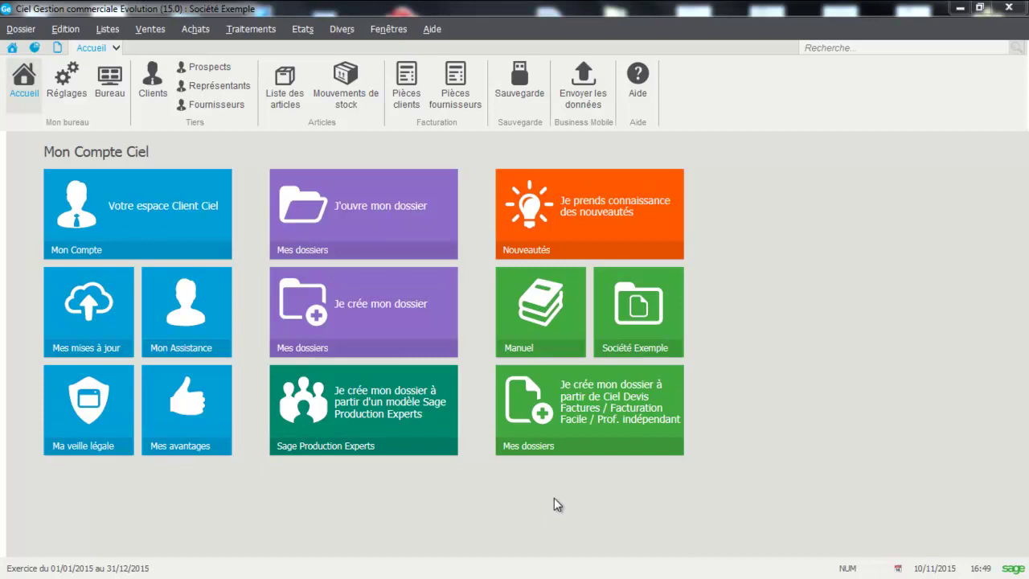
Step: Create a new sales quote (devis) for client Hotel De Luna Park
left_click(148, 29)
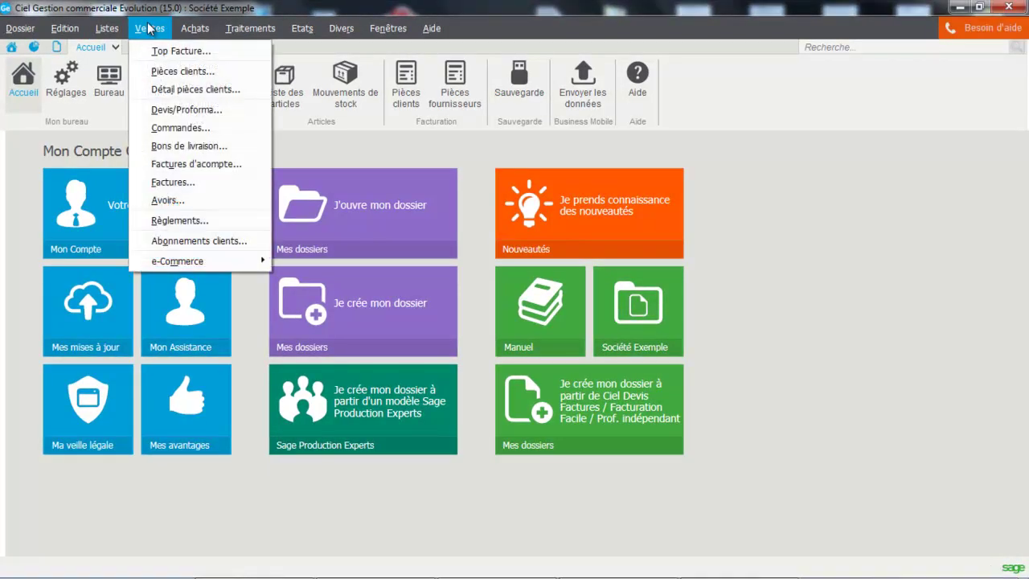
left_click(173, 110)
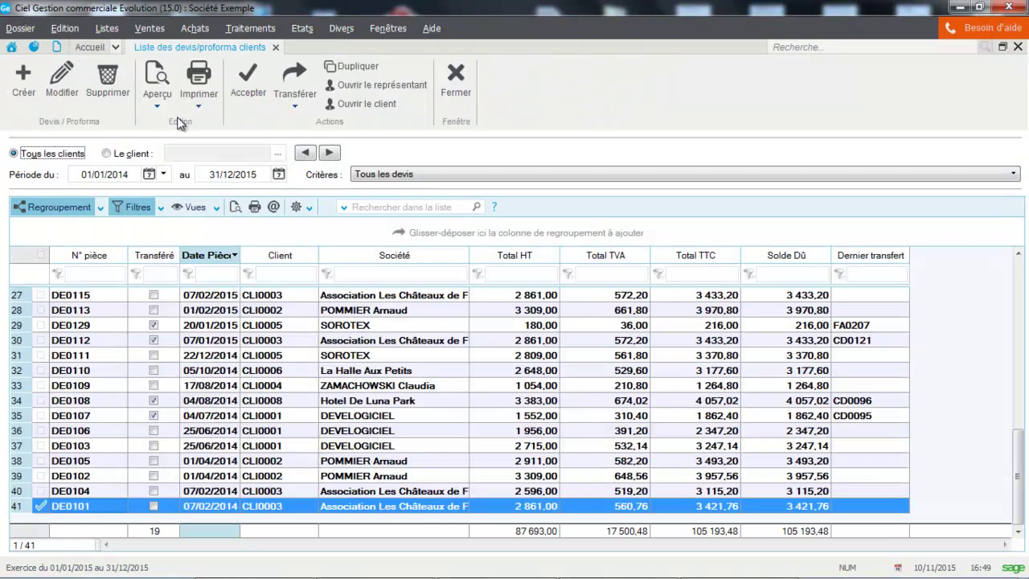
left_click(24, 81)
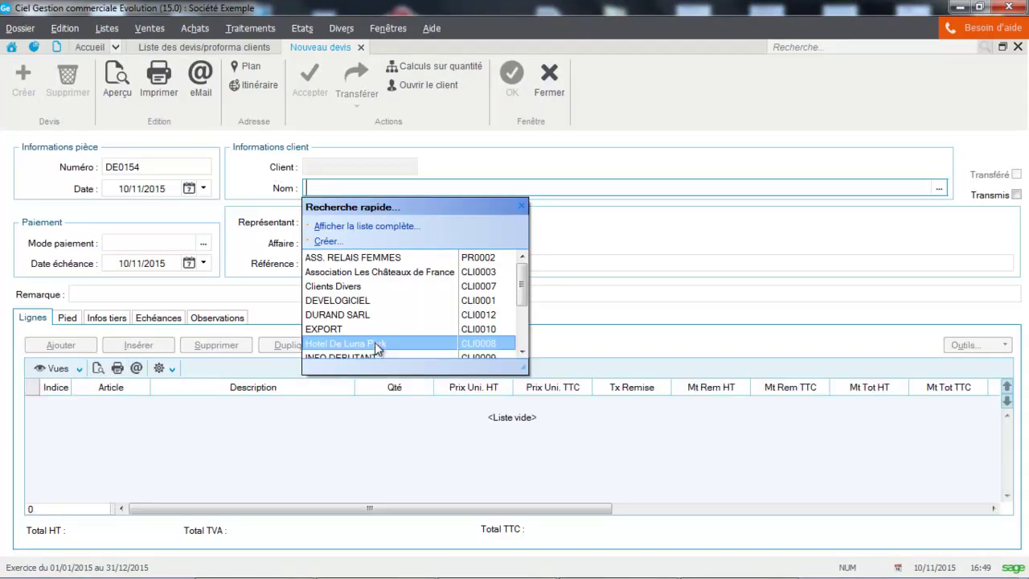
left_click(375, 344)
Step: Add article ART0004 to the quote's first line despite insufficient stock, applying Remise de 5,00 %, and close the quote without saving
left_click(120, 404)
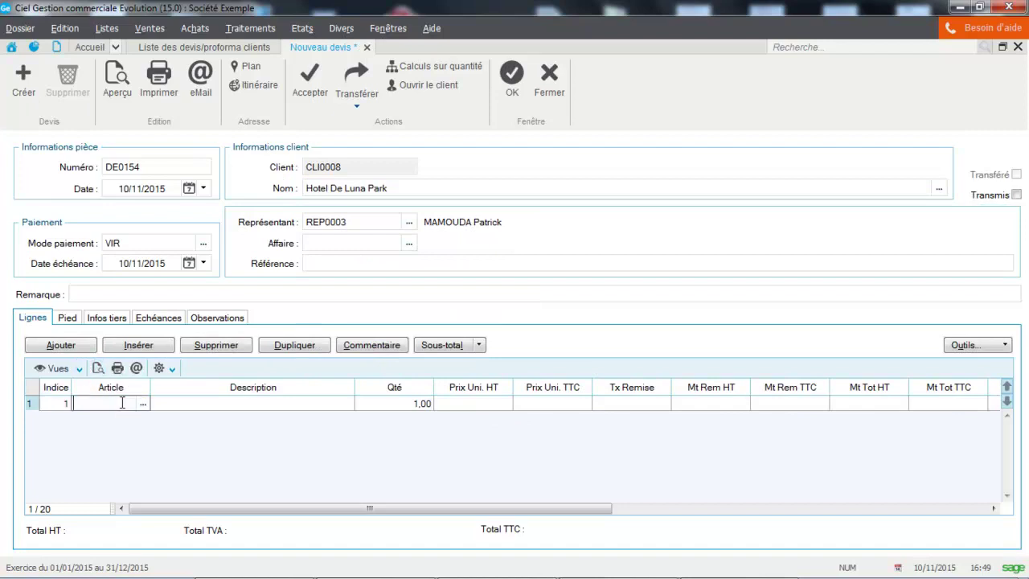
left_click(133, 363)
left_click(231, 409)
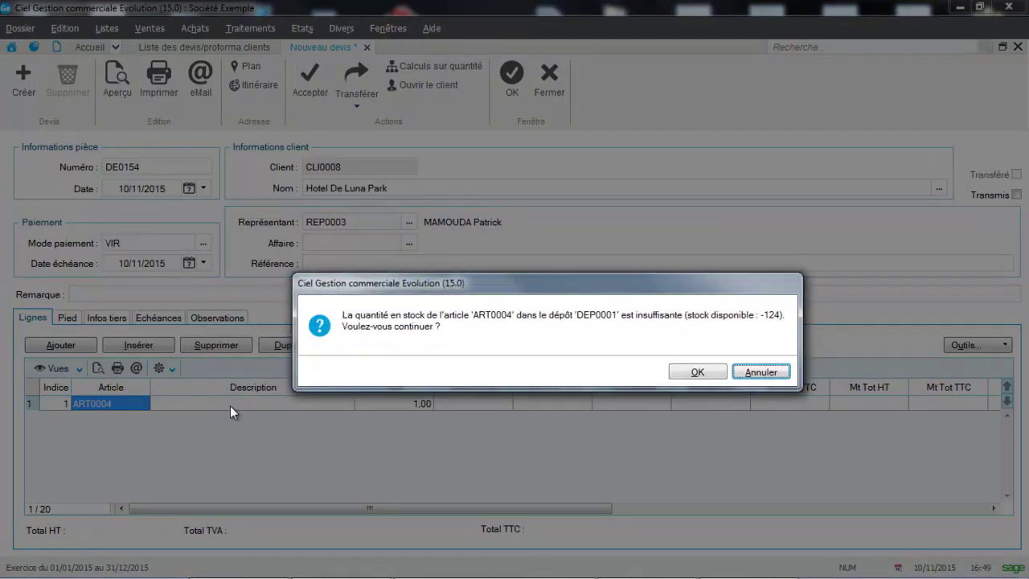
left_click(696, 375)
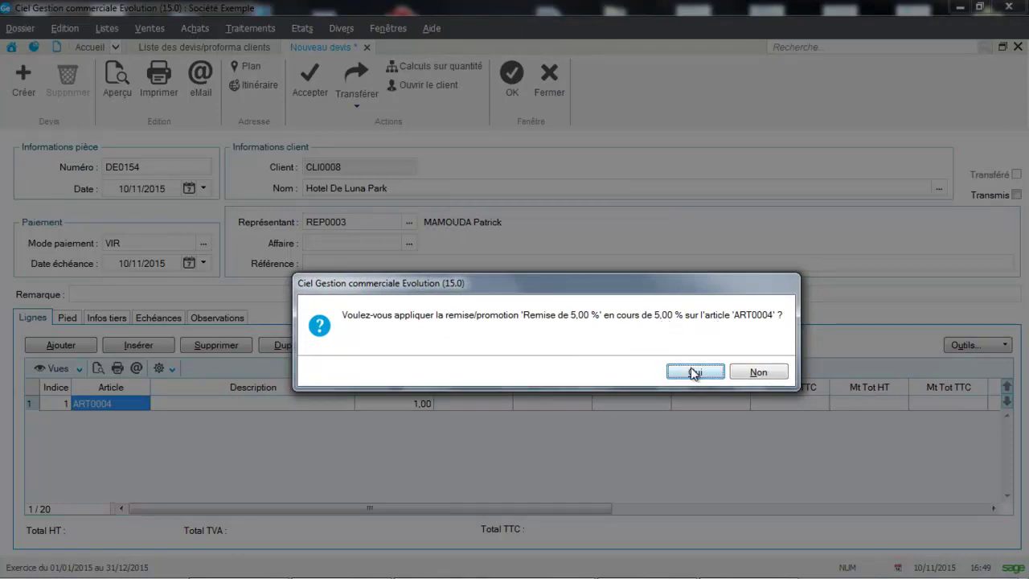
left_click(694, 372)
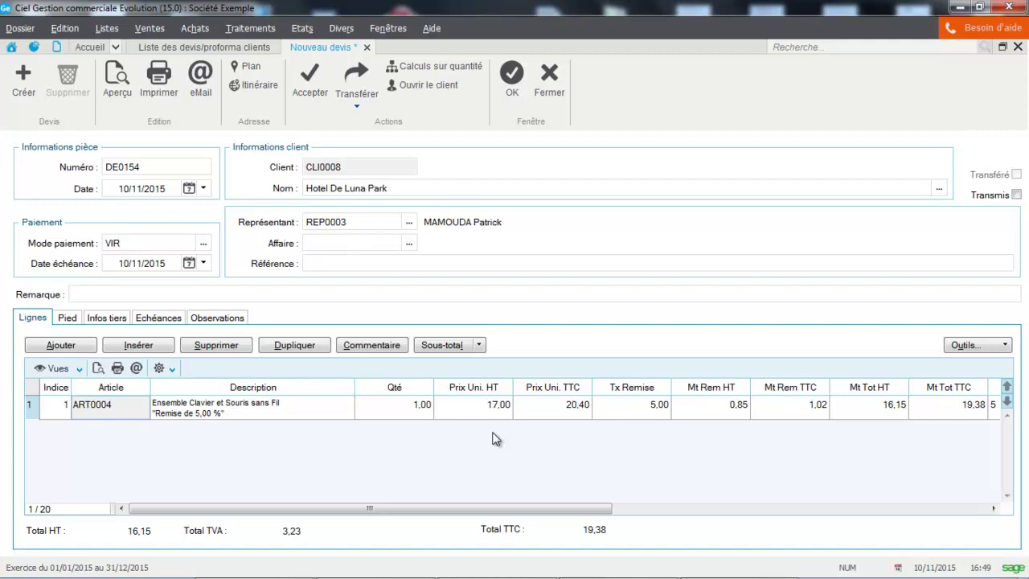
left_click(543, 85)
left_click(575, 369)
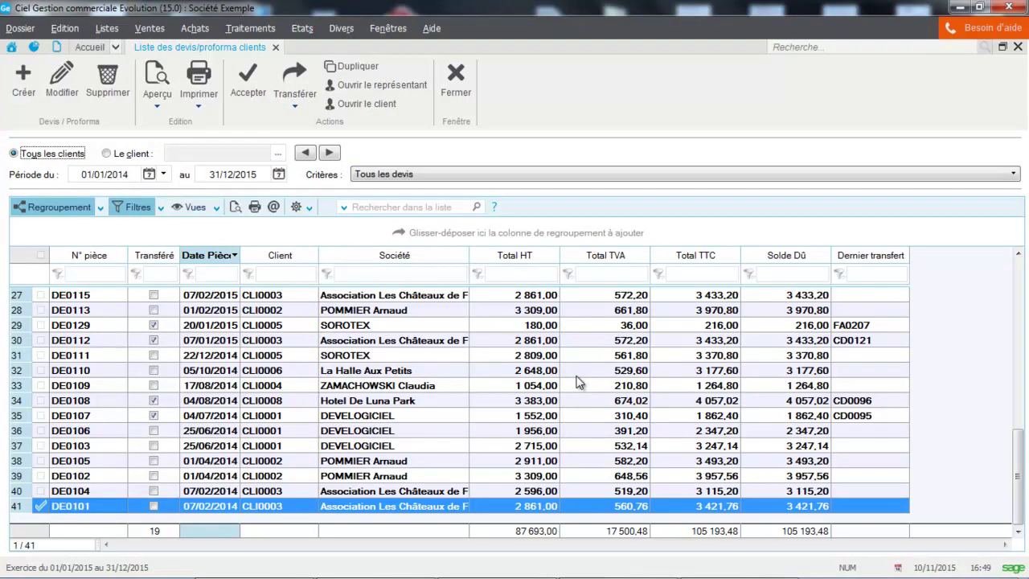
Step: Open the Remise sur les logiciels promotion and examine its discount brackets and calculation mode
left_click(104, 31)
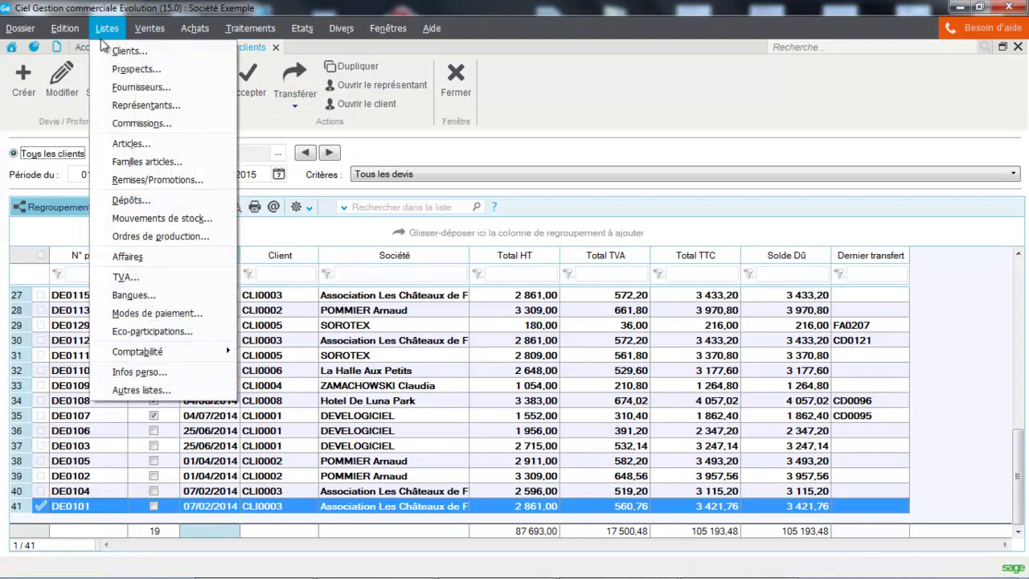
left_click(121, 179)
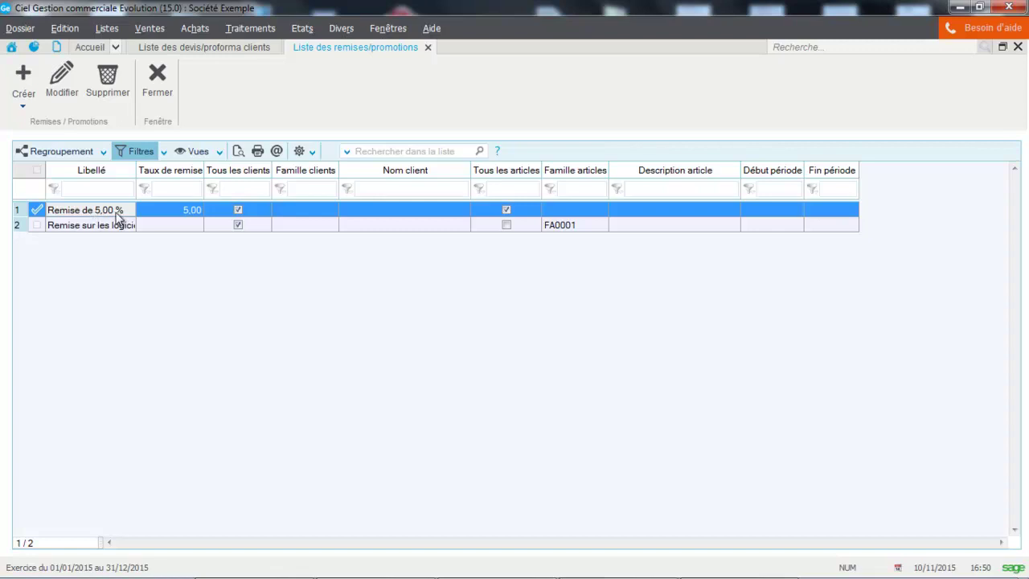
left_click(108, 230)
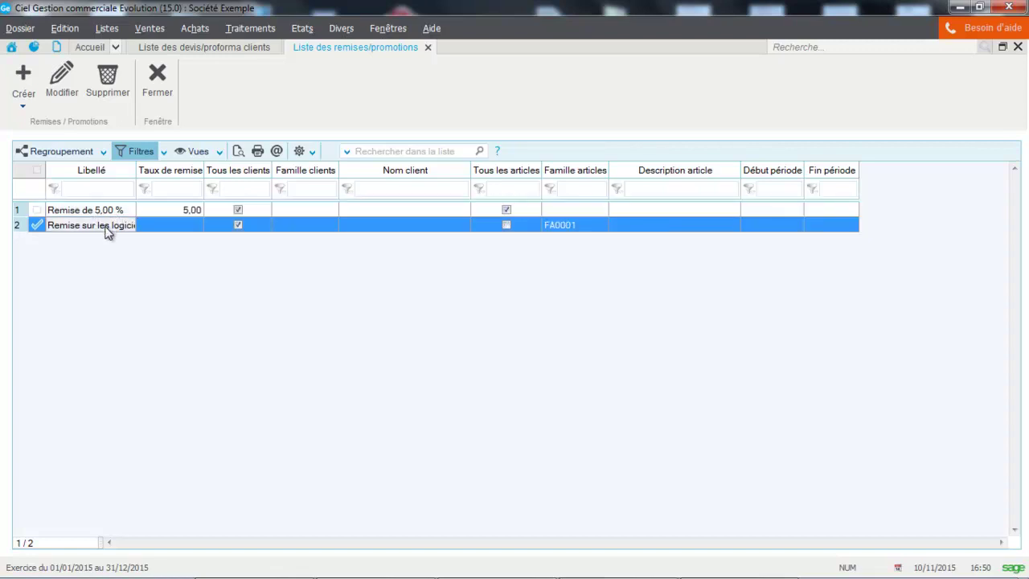
double_click(108, 230)
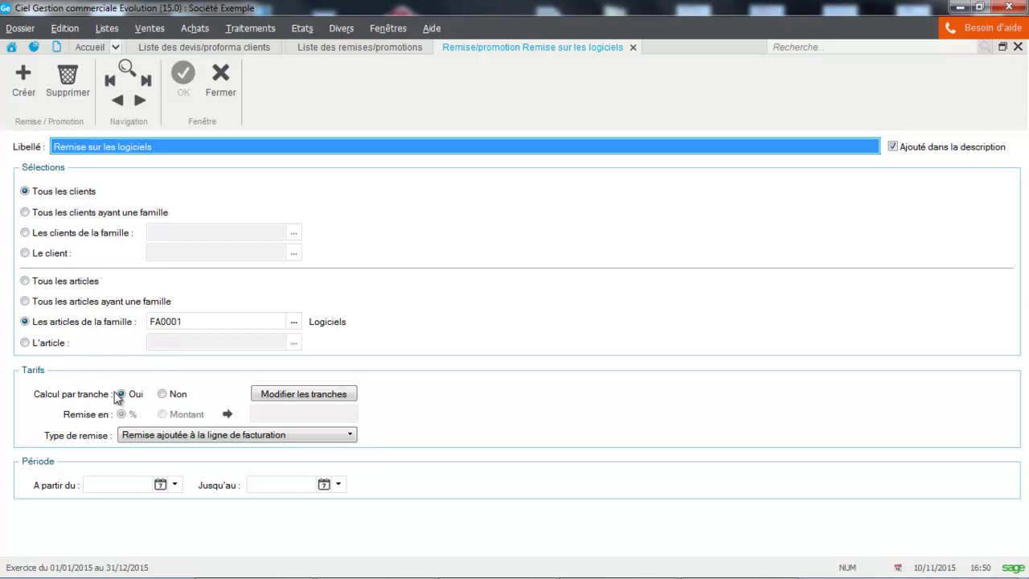
left_click(278, 395)
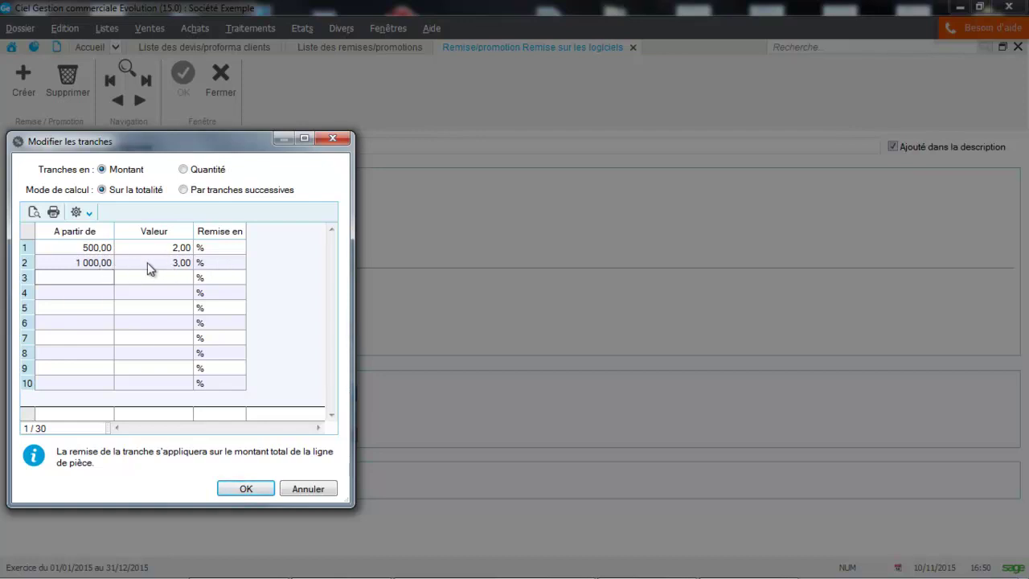
Step: Accept the discount brackets, save the Remise sur les logiciels promotion and close the promotions list
left_click(245, 489)
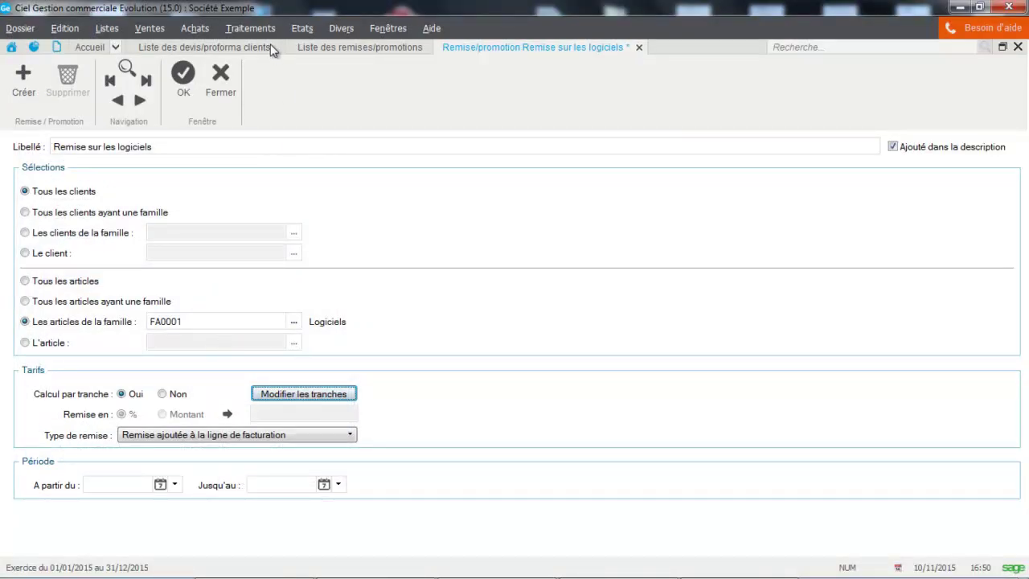
left_click(224, 90)
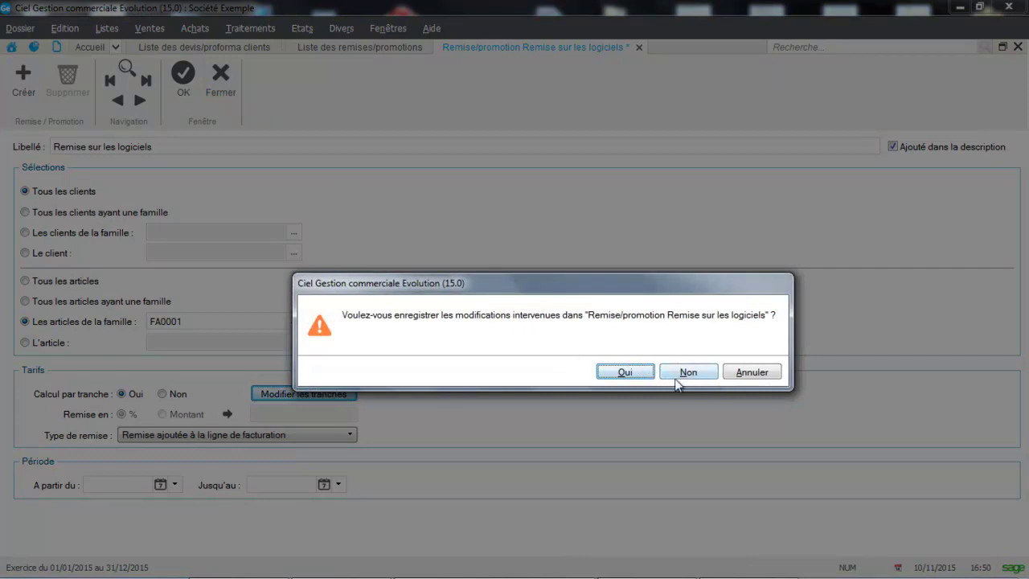
left_click(625, 371)
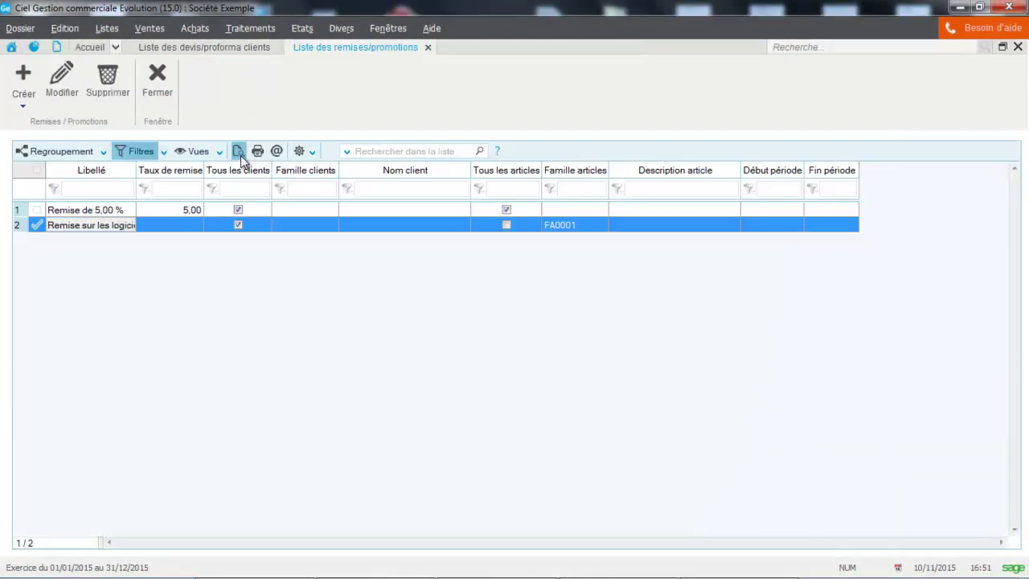
left_click(165, 84)
Step: Examine the family and sale price of article ART0010 Ciel Compta, and close its record and the article list
left_click(107, 29)
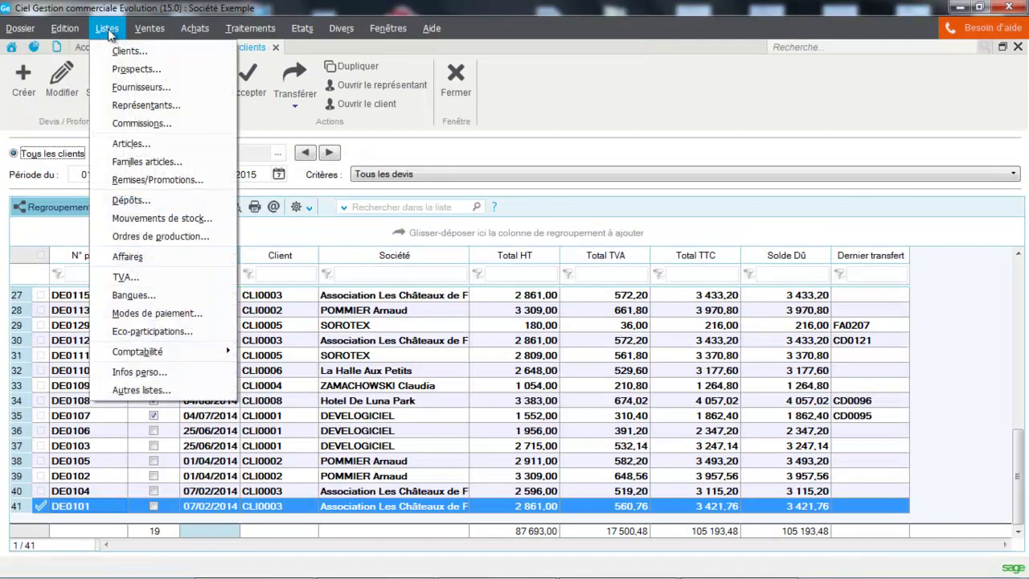
left_click(114, 146)
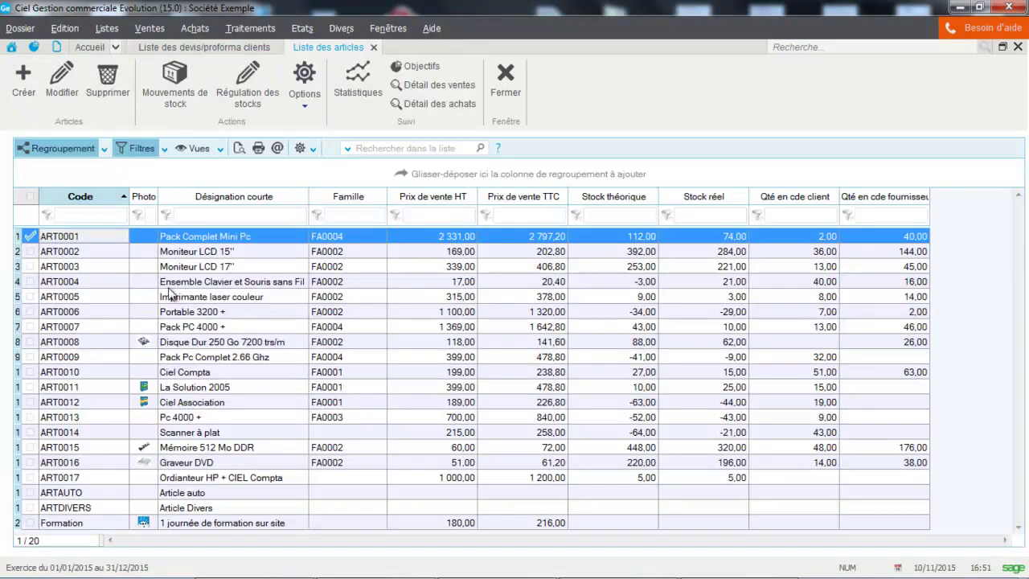
left_click(199, 371)
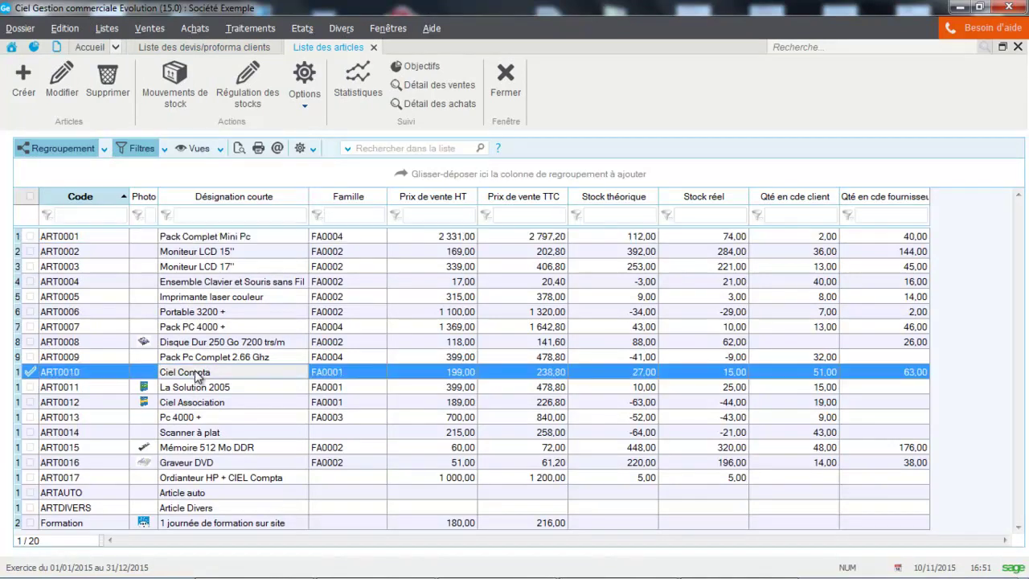
left_click(63, 87)
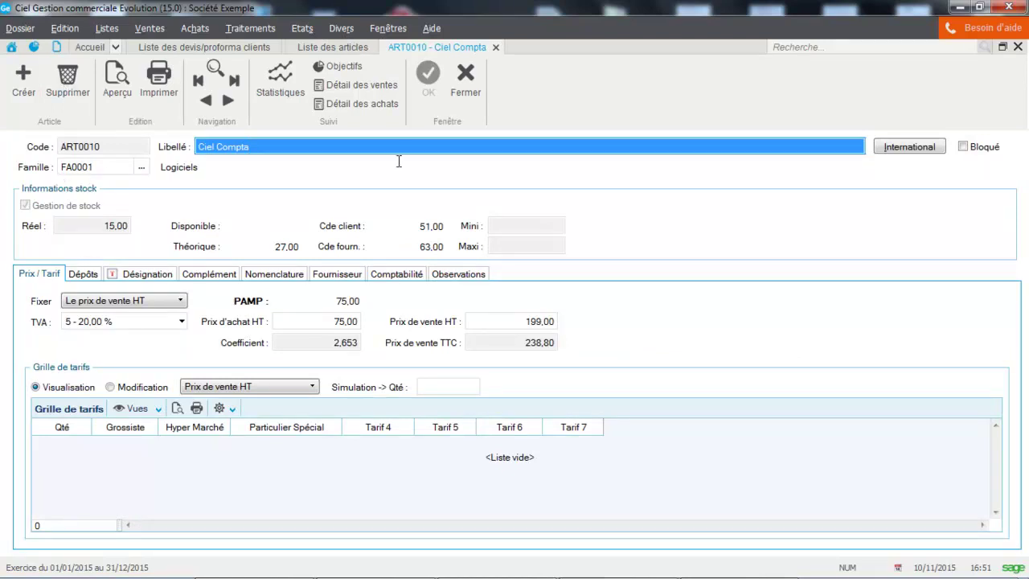
left_click(464, 93)
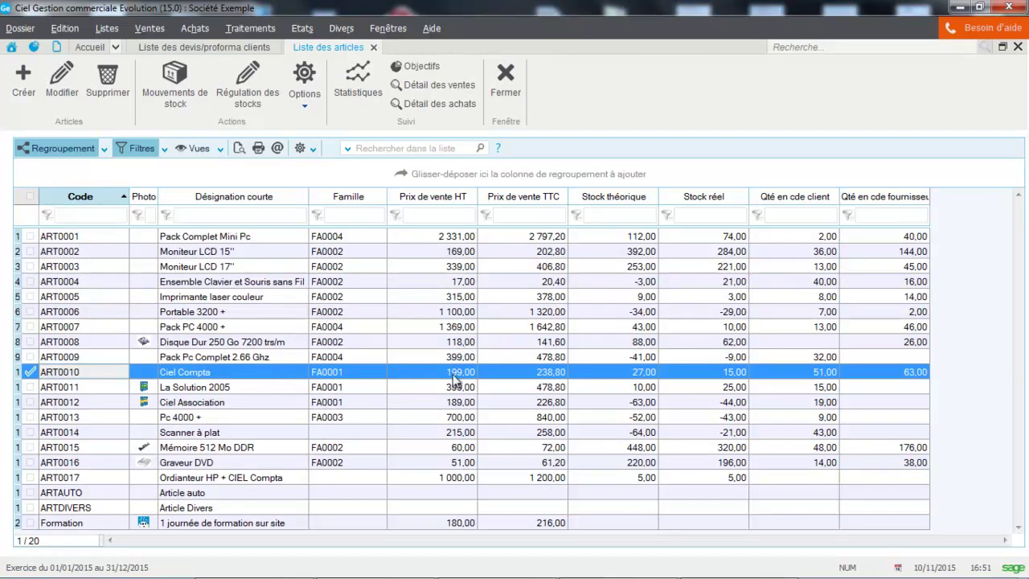
left_click(517, 101)
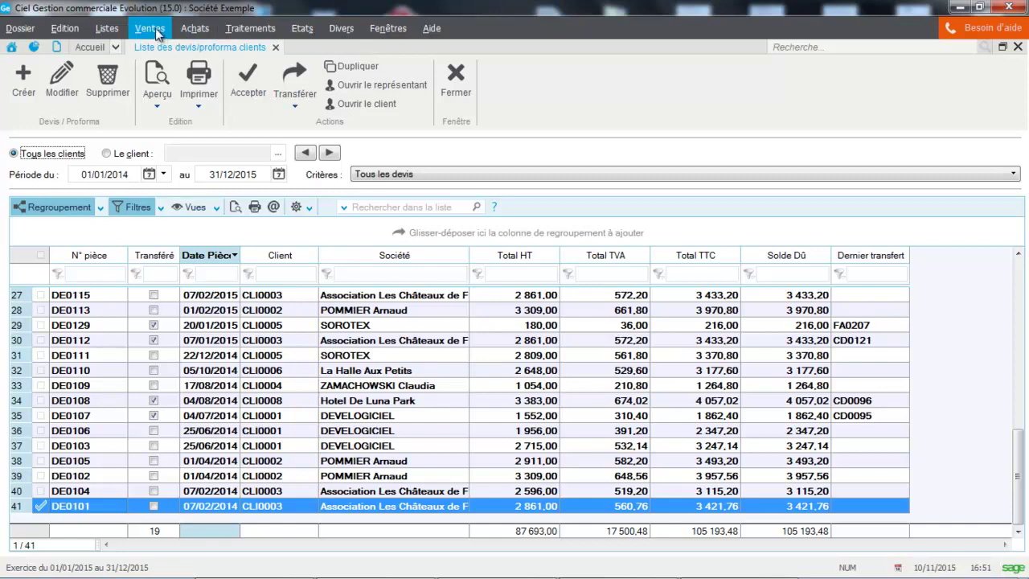
Step: Create a new quote for DURAND SARL and add article ART0010 Ciel Compta to its first line despite insufficient stock
left_click(155, 30)
left_click(23, 80)
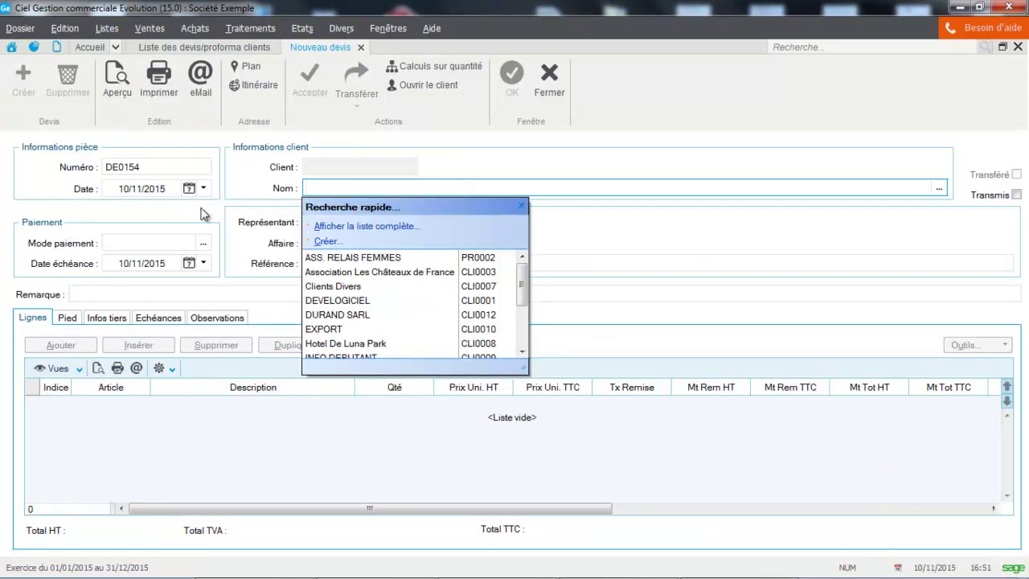
left_click(325, 318)
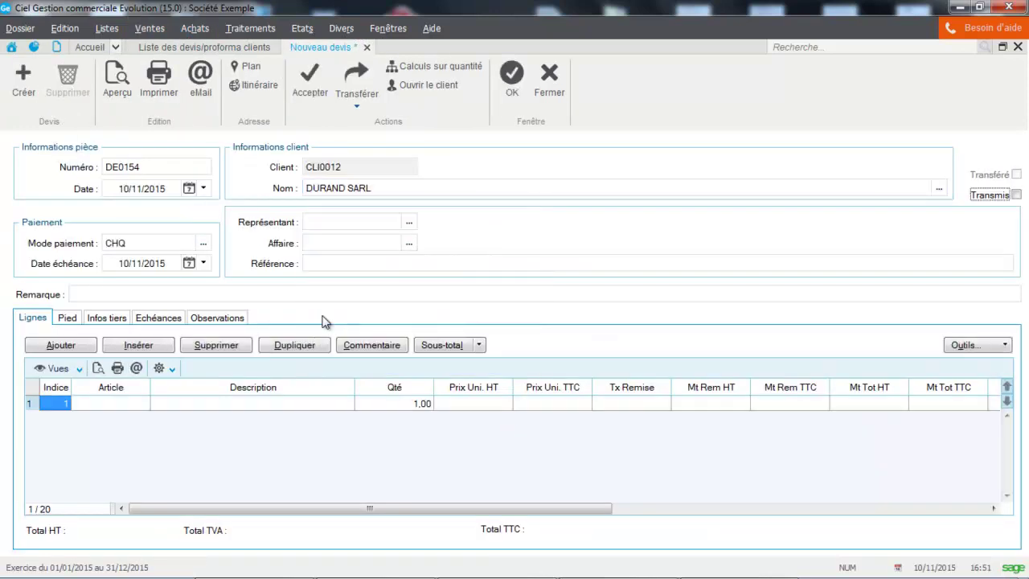
left_click(118, 402)
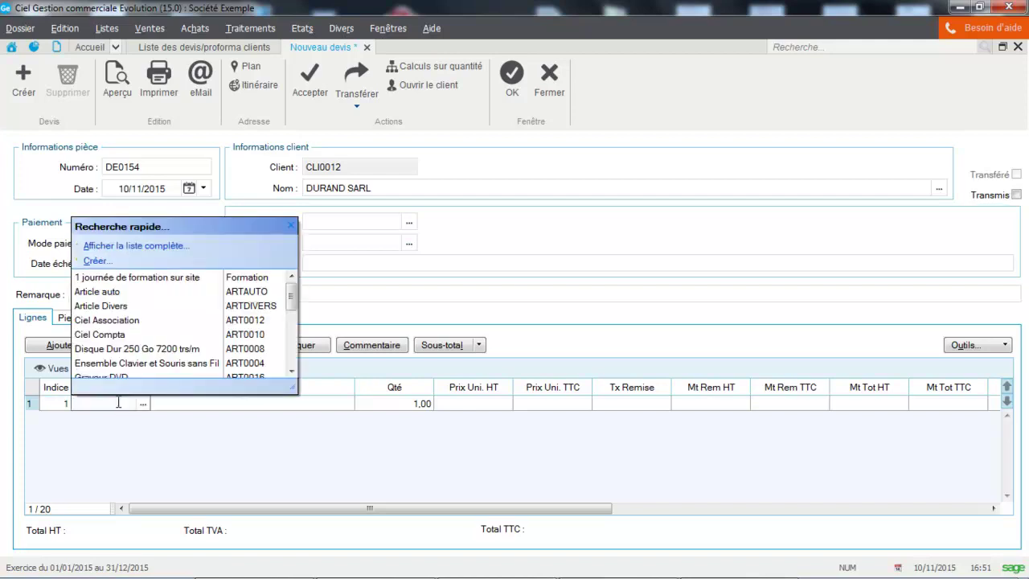
left_click(121, 334)
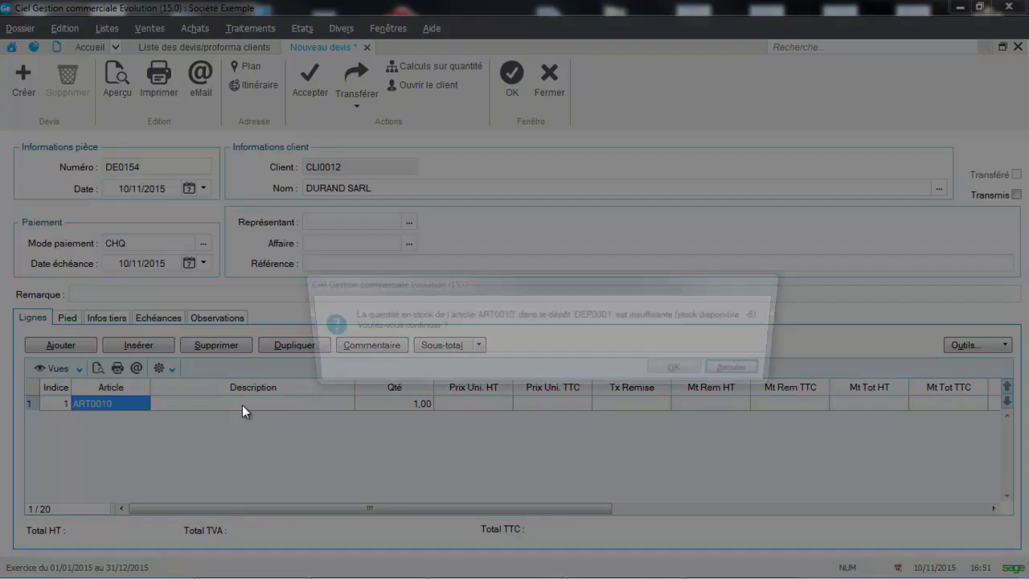
left_click(675, 368)
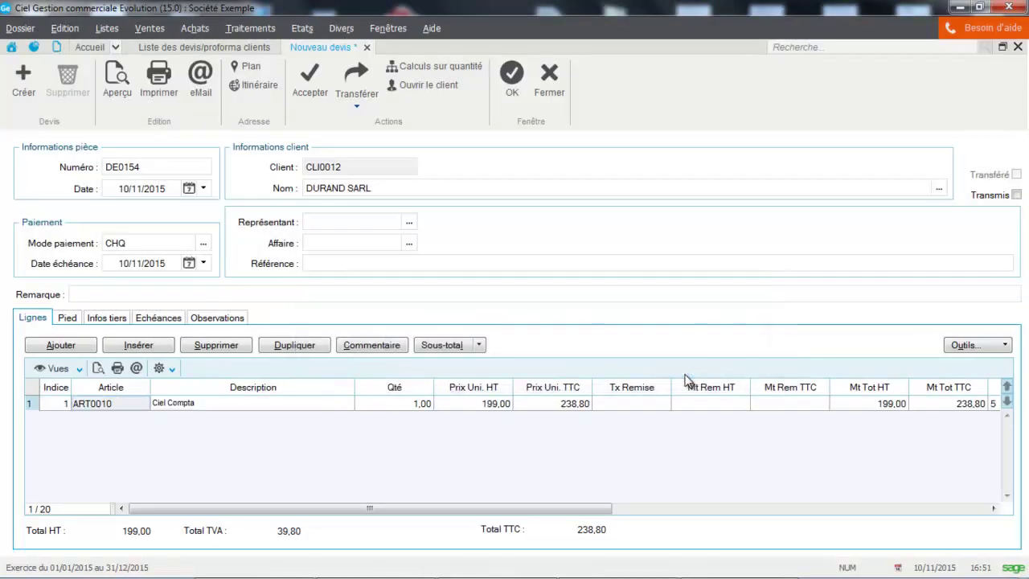
Step: Set the Ciel Compta line's quantity to 5 despite insufficient stock, and apply the Remise sur les logiciels promotion of 2,00 %
left_click(392, 402)
left_click(391, 402)
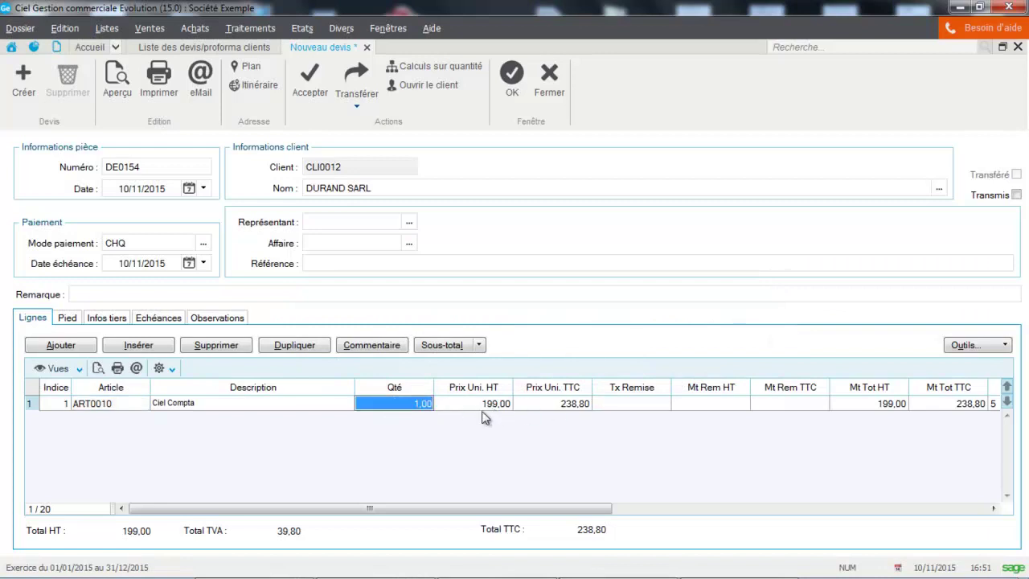
type("5")
key("Return")
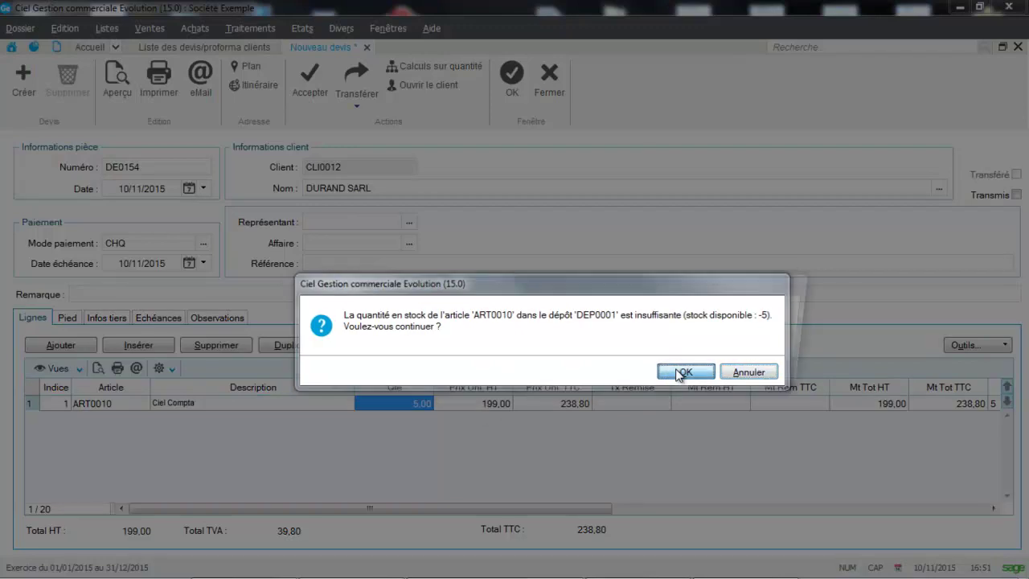
left_click(680, 372)
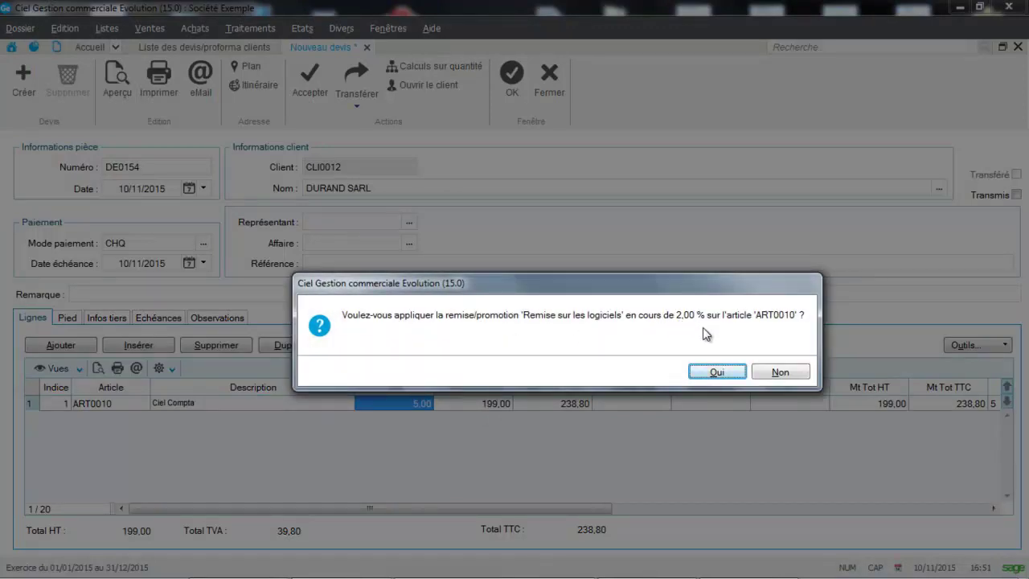
left_click(713, 372)
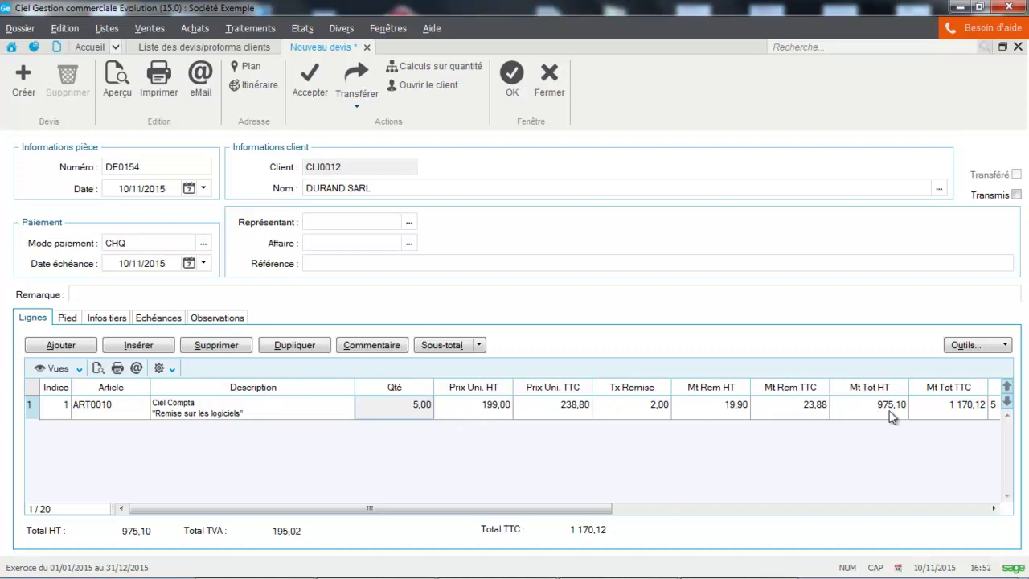
Step: Set the Ciel Compta quantity to 10, accepting the stock shortfall and the 3,00 % Remise sur les logiciels, and close the quote without saving
left_click(397, 406)
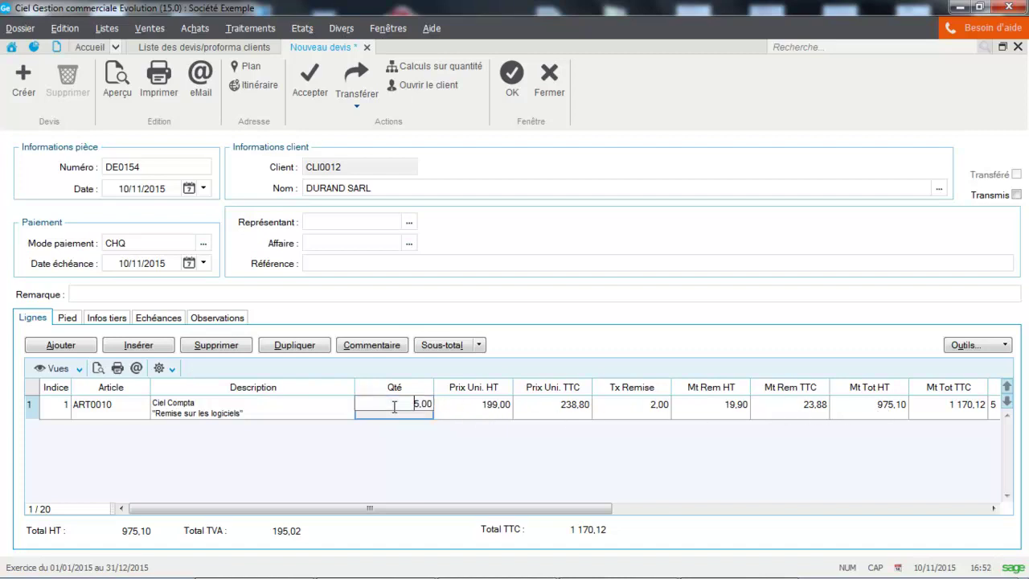
type("10")
key("Return")
left_click(682, 373)
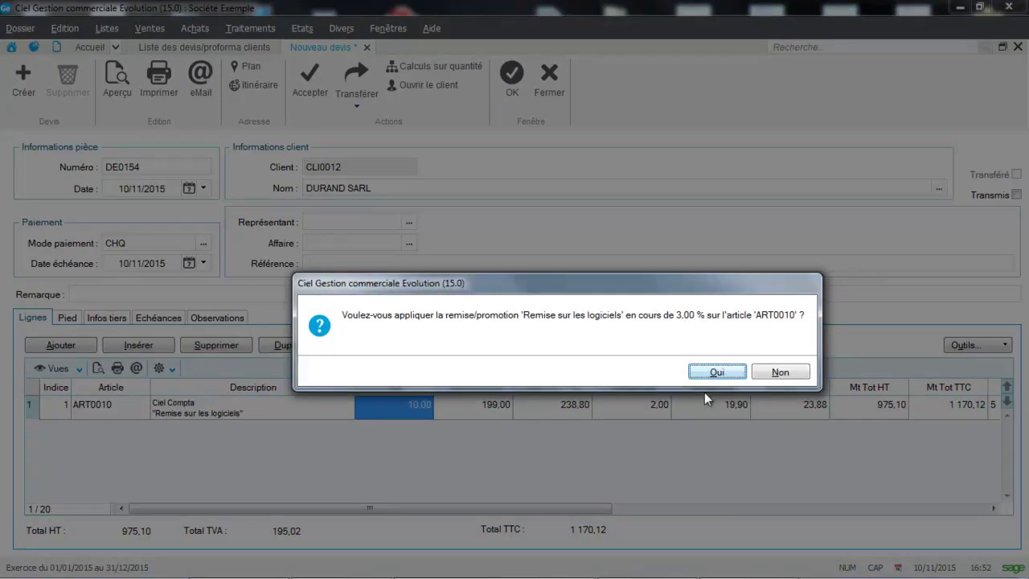
left_click(716, 373)
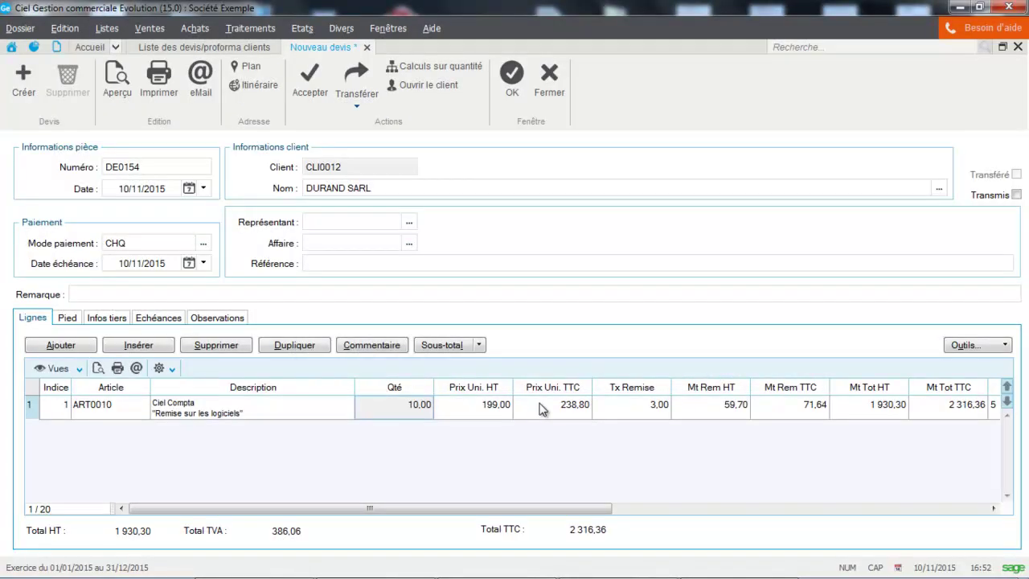
left_click(553, 93)
left_click(569, 377)
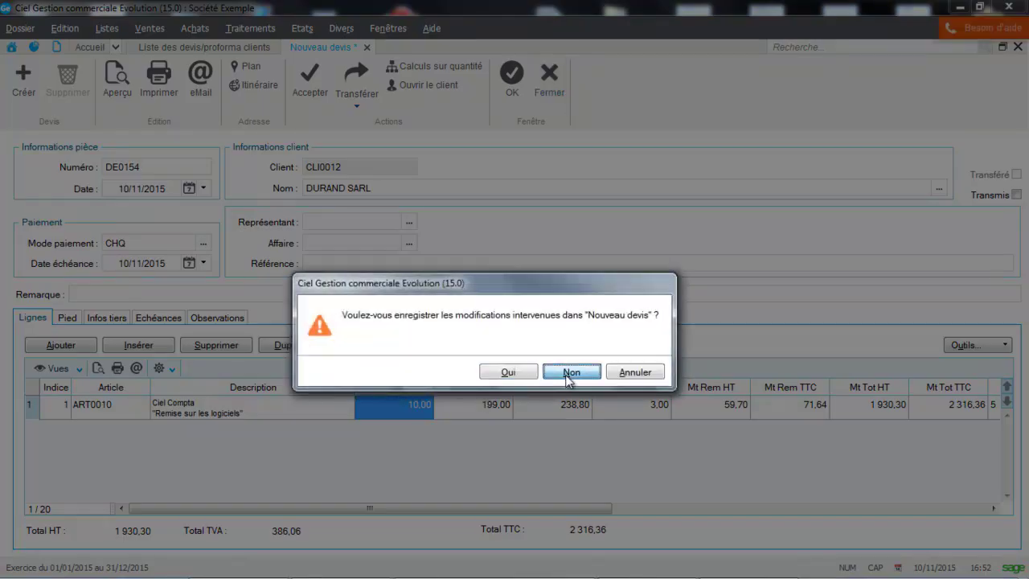